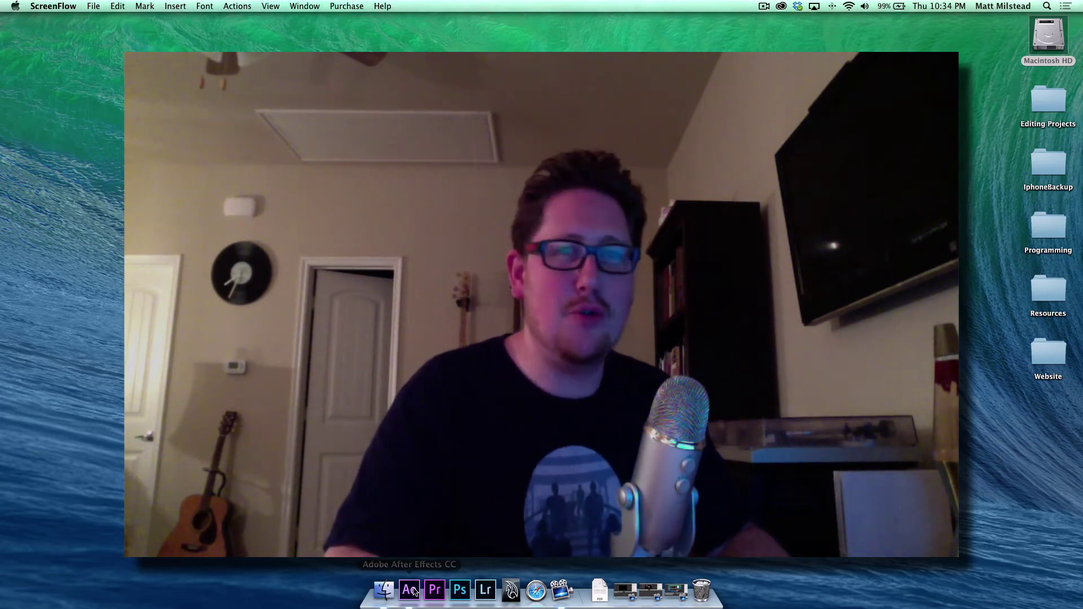
Return to After Effects, jump to the start, and preview the example's blue-tinted tracked door.
left_click(410, 590)
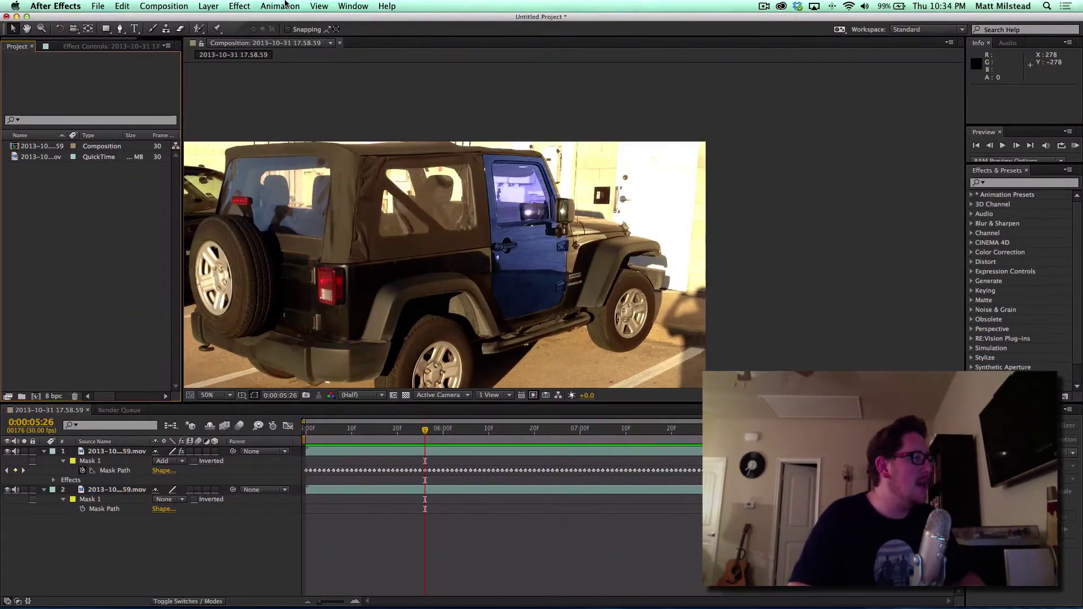
left_click(284, 5)
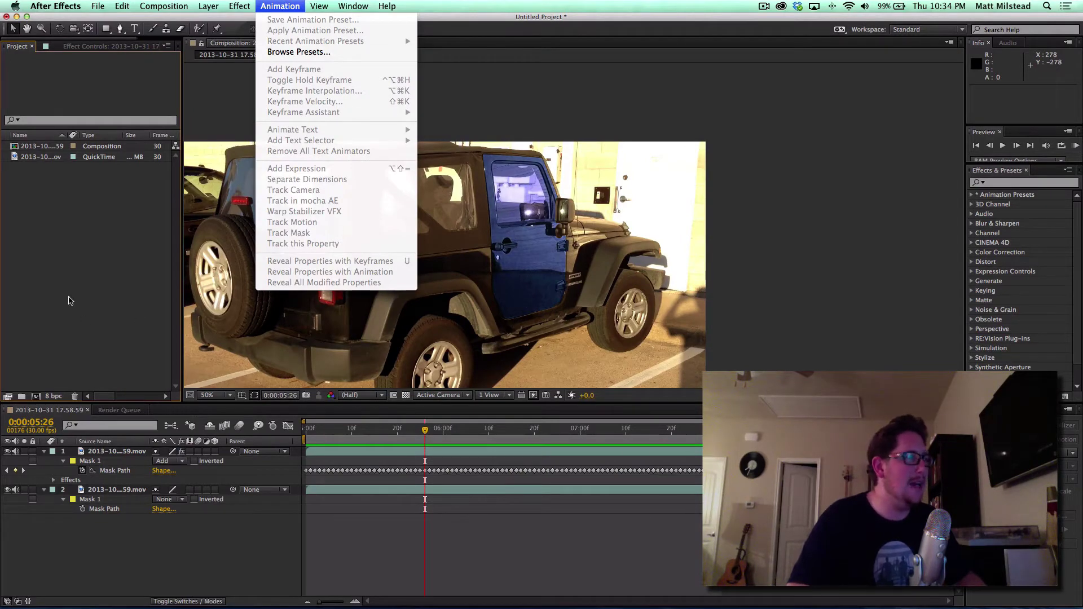
left_click(318, 227)
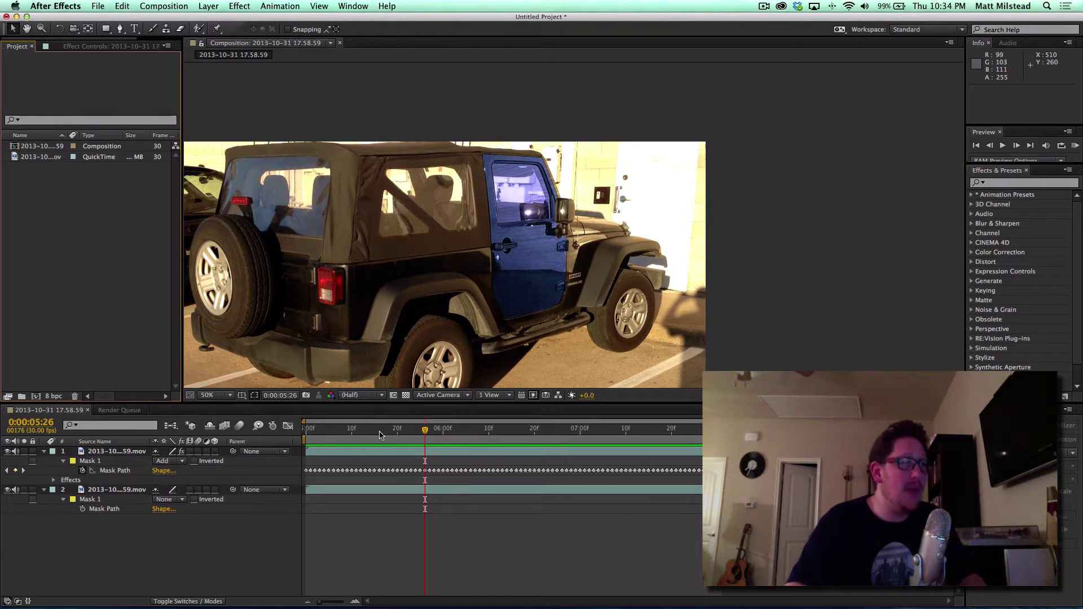
key("Home")
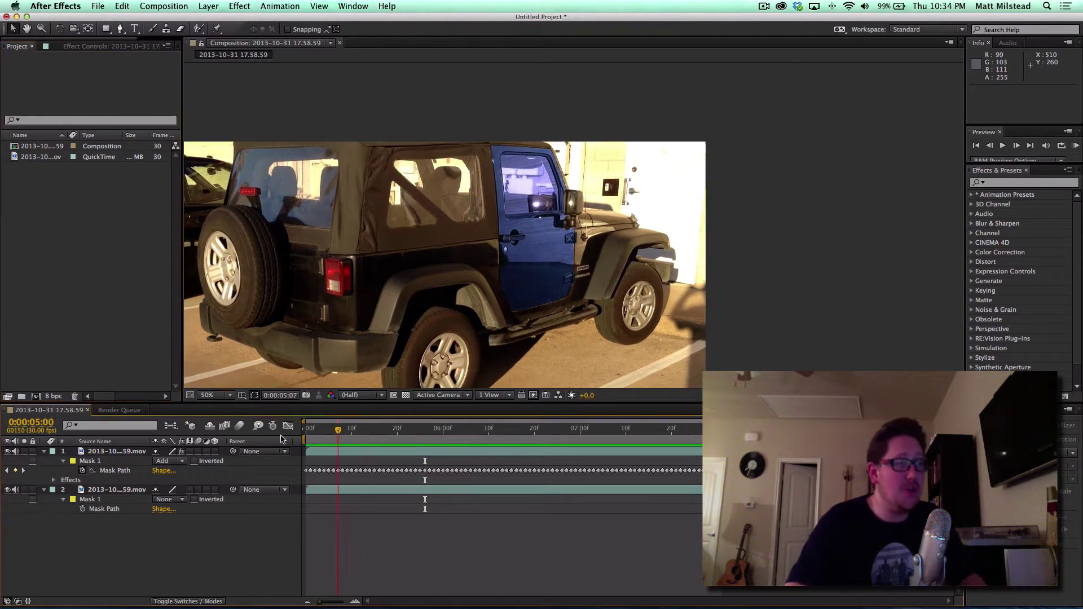
left_click(106, 472)
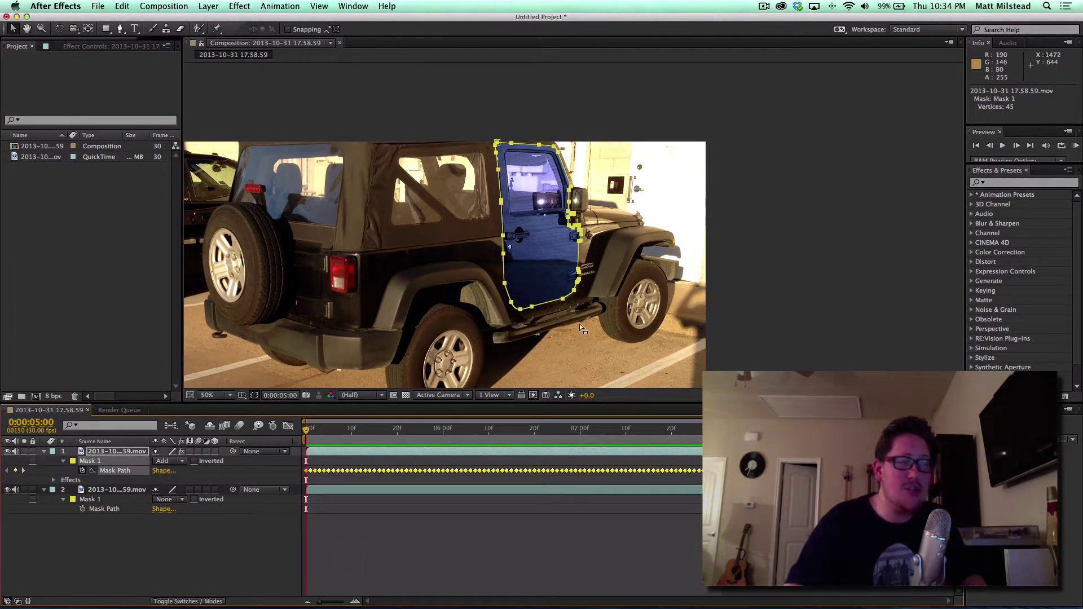
left_click(508, 550)
key("space")
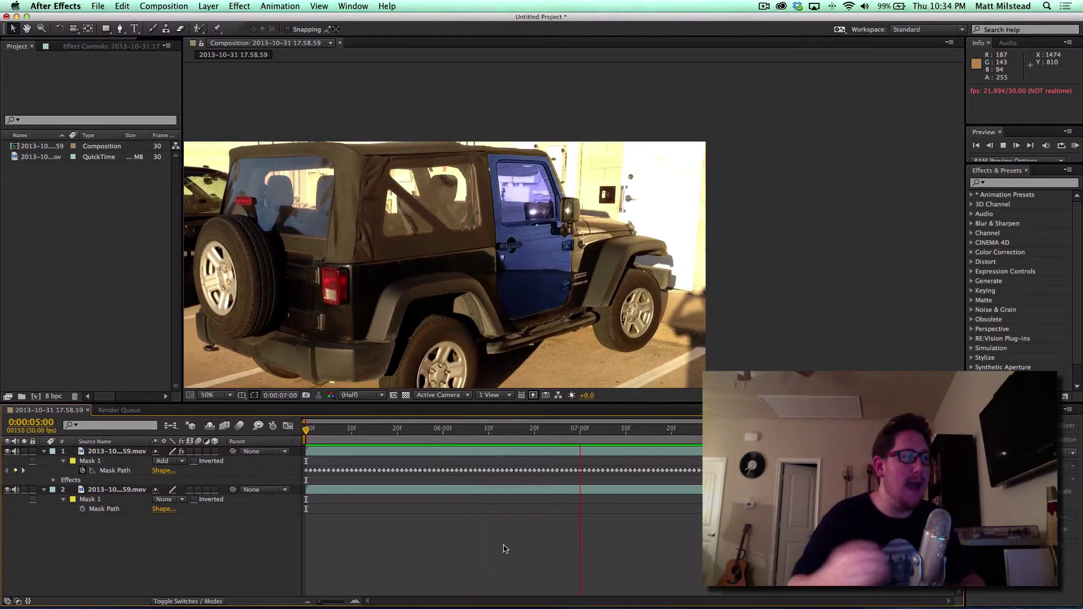
Stop playback, make a new composition from the Jeep .mov clip, and select its layer.
left_click(42, 192)
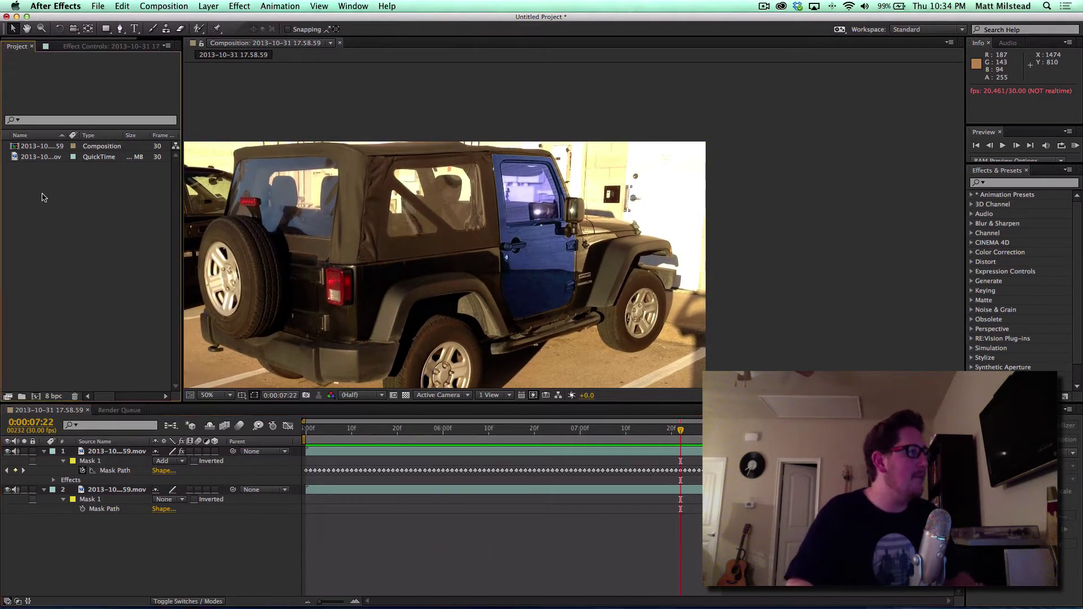
left_click_drag(33, 157, 36, 397)
key("super+n")
left_click(595, 427)
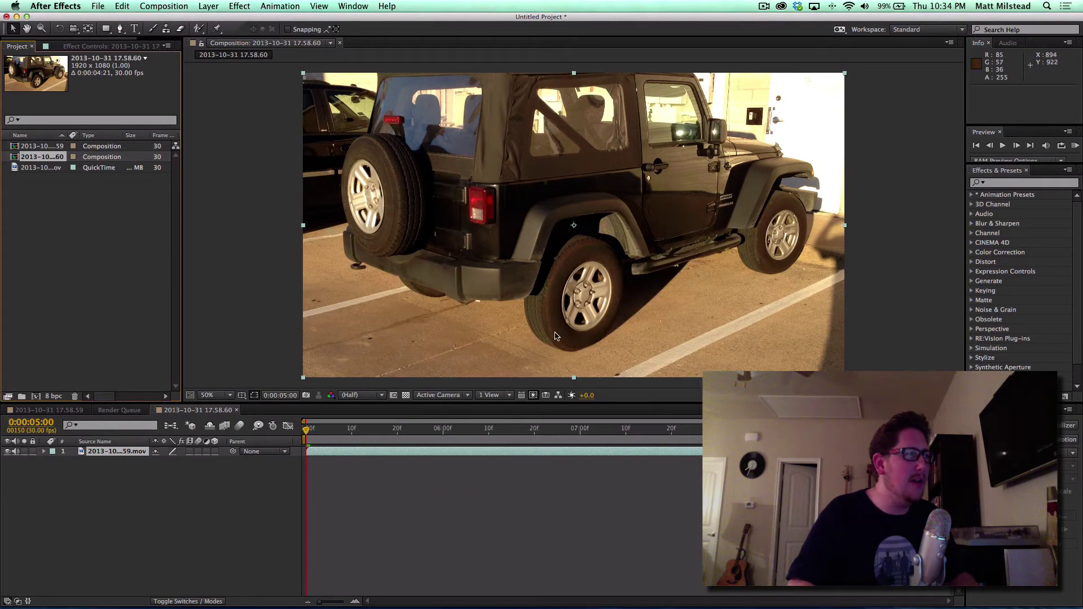
scroll(558, 337, "down", 2)
scroll(556, 337, "up", 2)
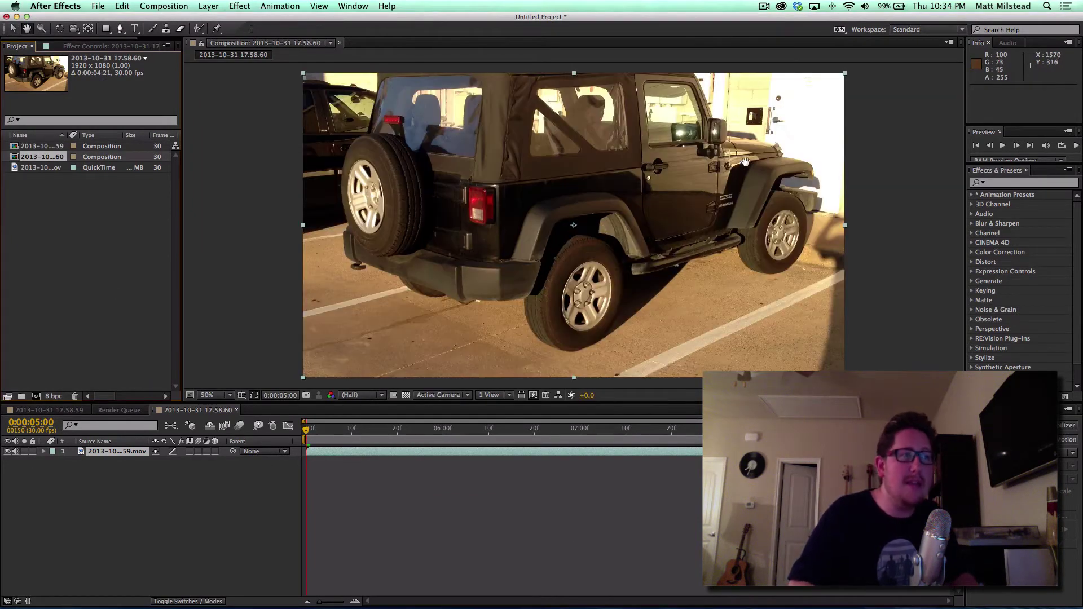
left_click_drag(745, 166, 668, 240)
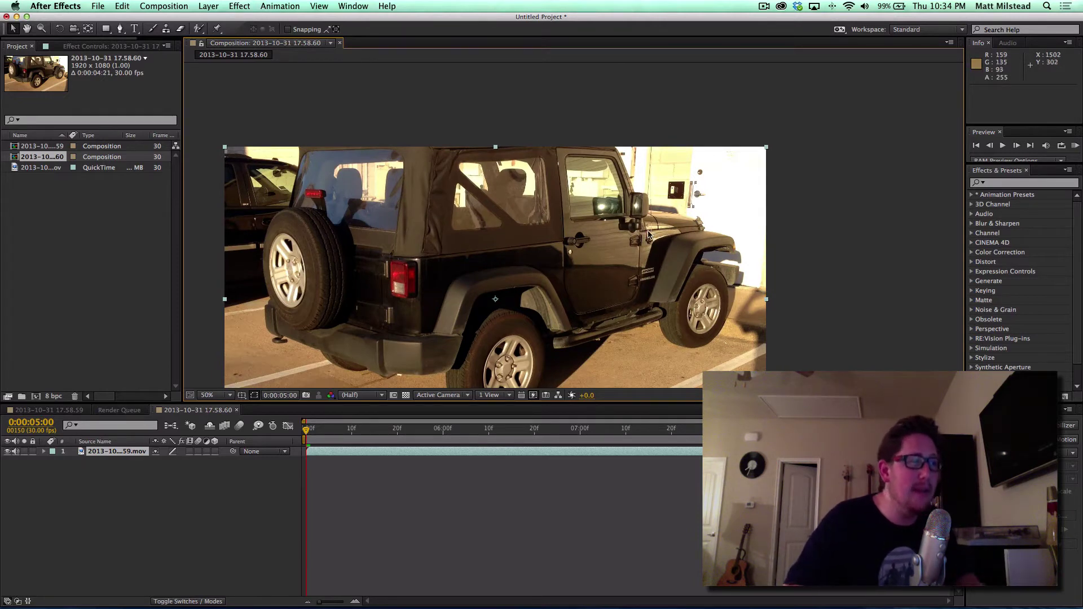
left_click(283, 503)
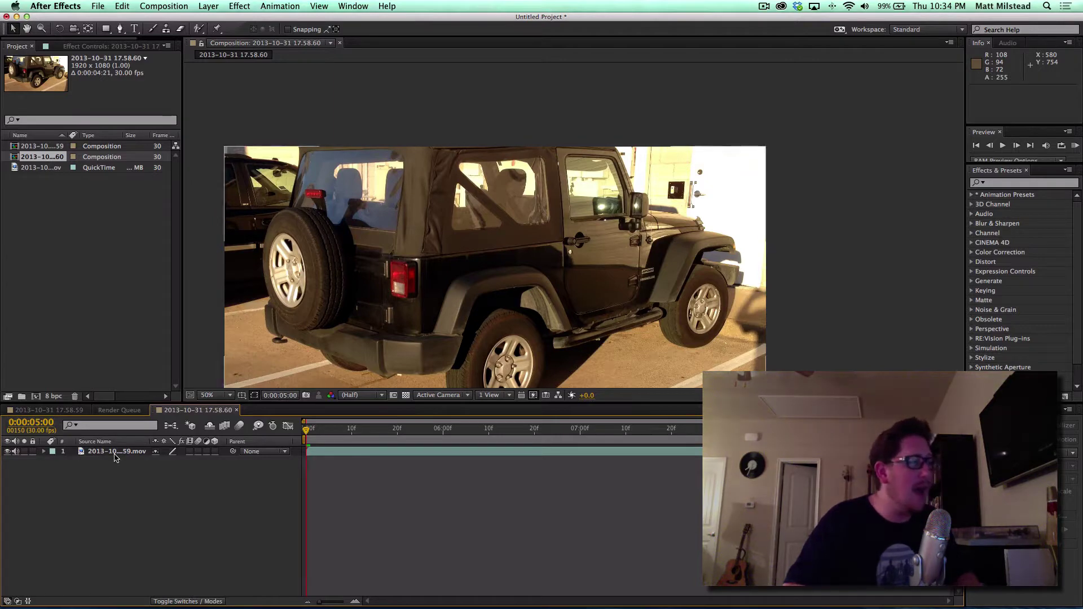
left_click(114, 457)
Pick the Pen tool and zoom to 200% on the door's rear edge.
left_click(120, 29)
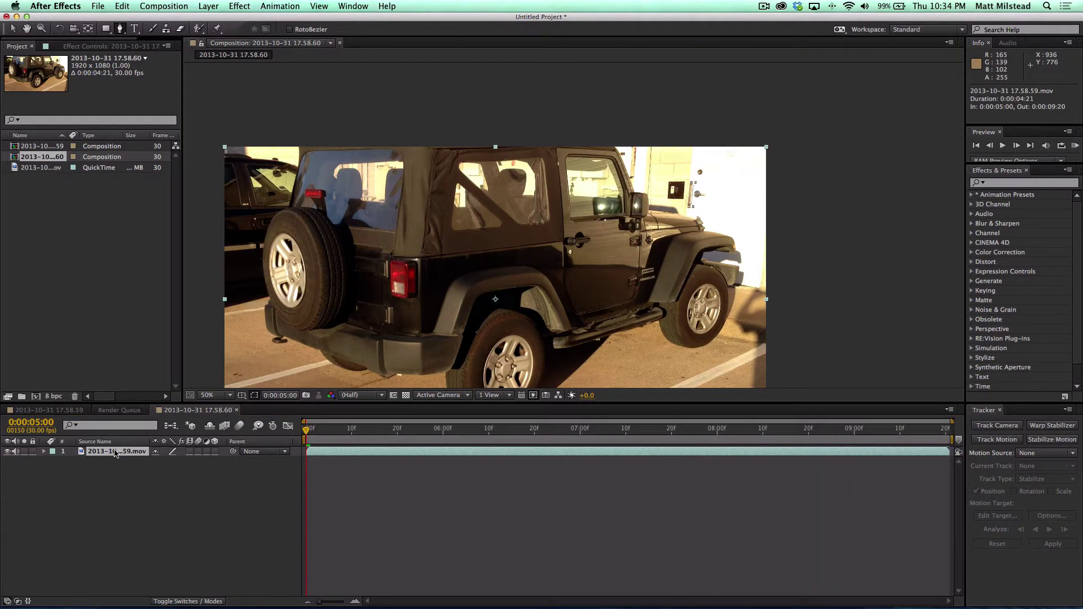
key("period")
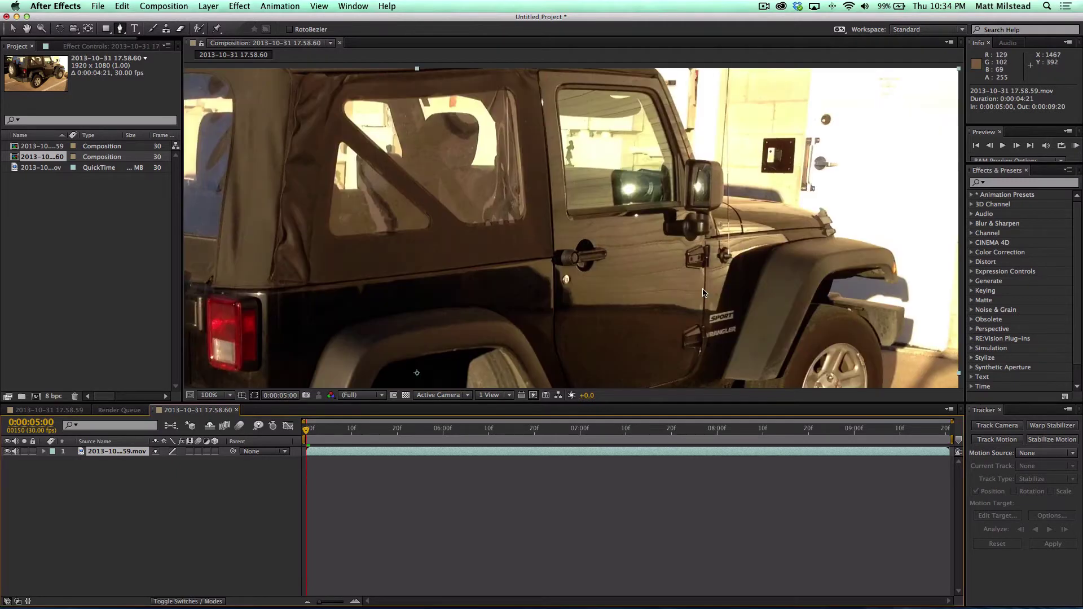
key("period")
left_click_drag(620, 253, 554, 261)
Place mask points down the door's rear edge.
key("g")
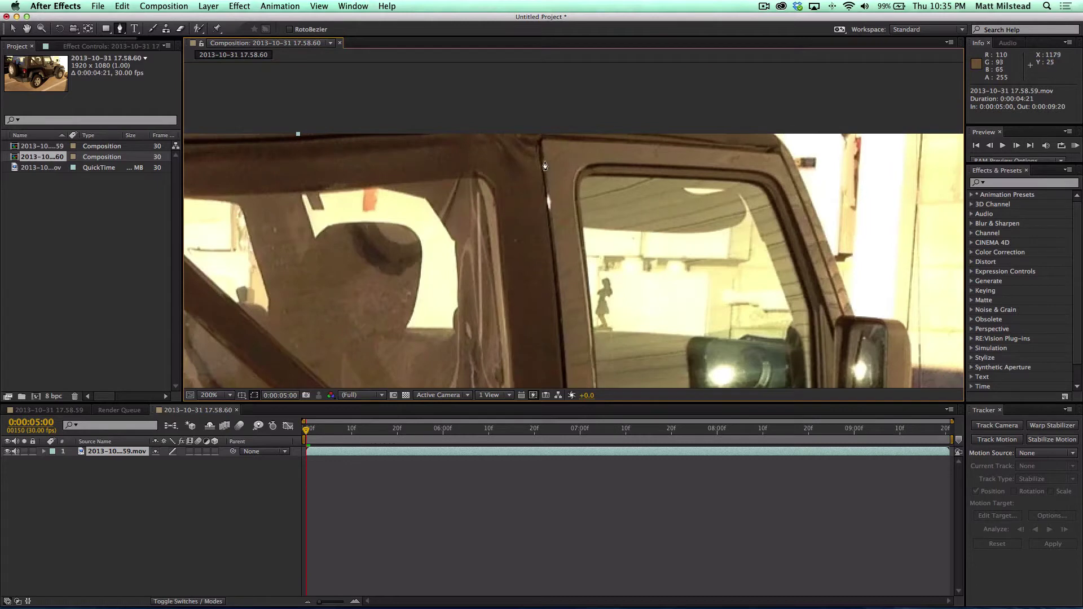
left_click(541, 158)
left_click_drag(541, 160, 531, 85)
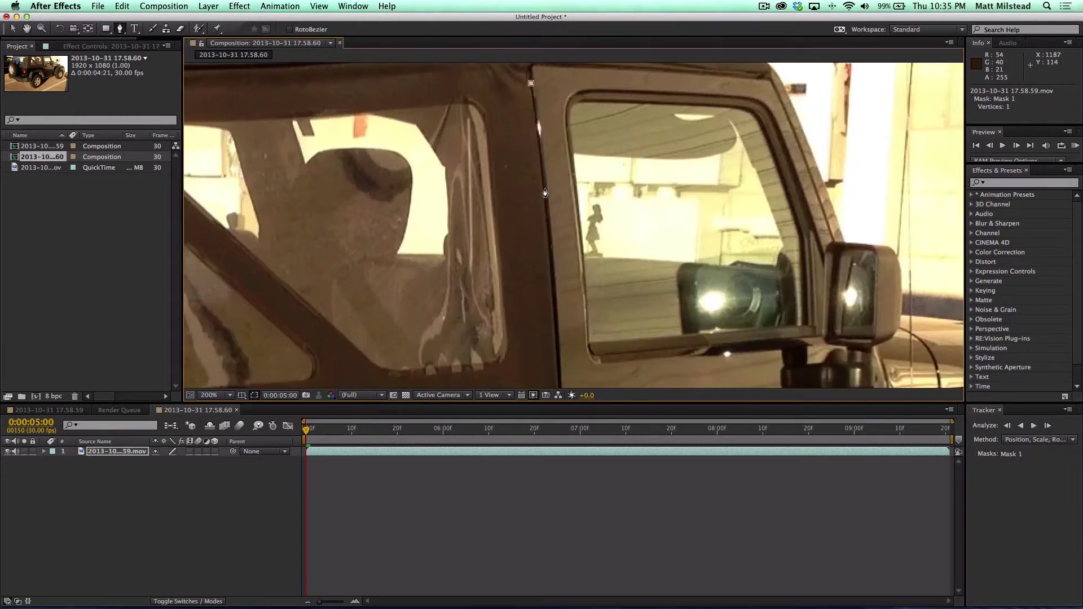
left_click(544, 186)
left_click_drag(559, 223, 552, 126)
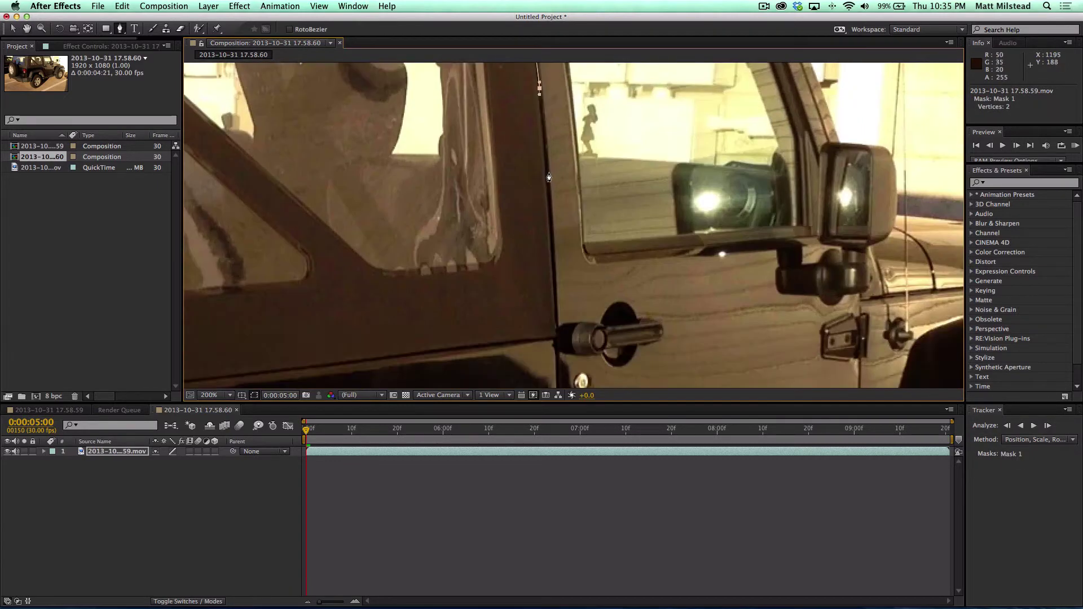
left_click_drag(548, 180, 556, 50)
left_click(558, 96)
mouse_move(559, 96)
left_mouse_down()
mouse_move(557, 182)
mouse_move(554, 101)
left_mouse_up()
left_click(555, 180)
left_click(558, 171)
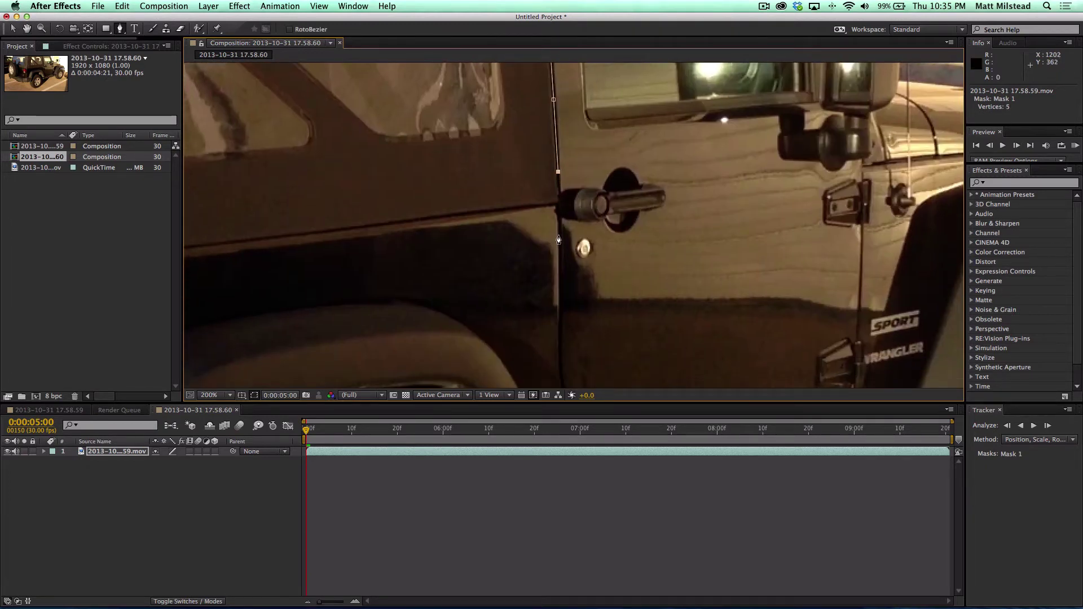
left_click(559, 234)
left_click(560, 246)
left_click_drag(581, 281, 580, 150)
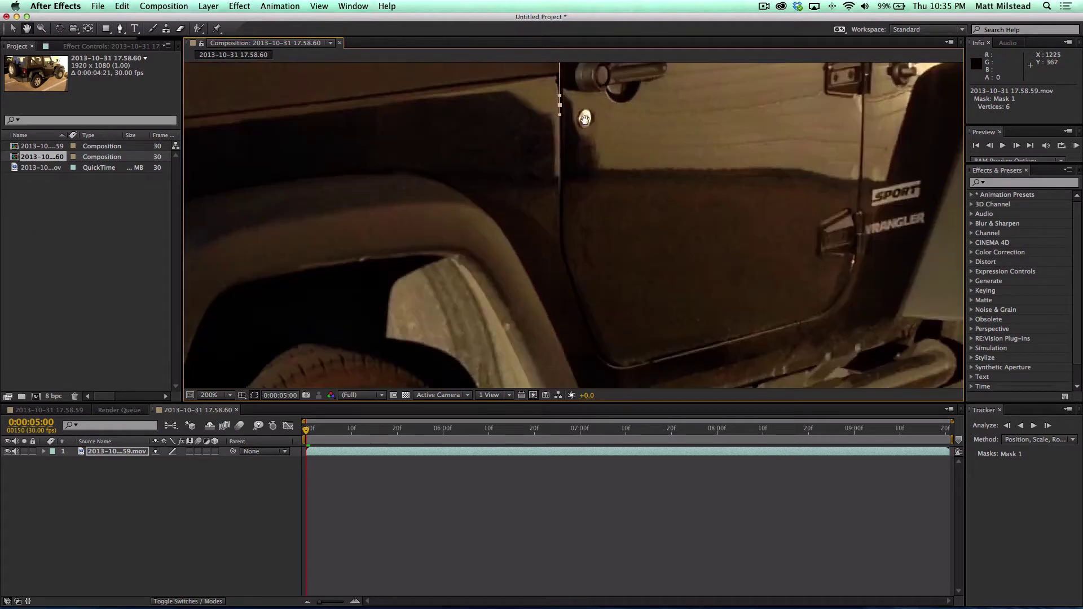
left_click(560, 186)
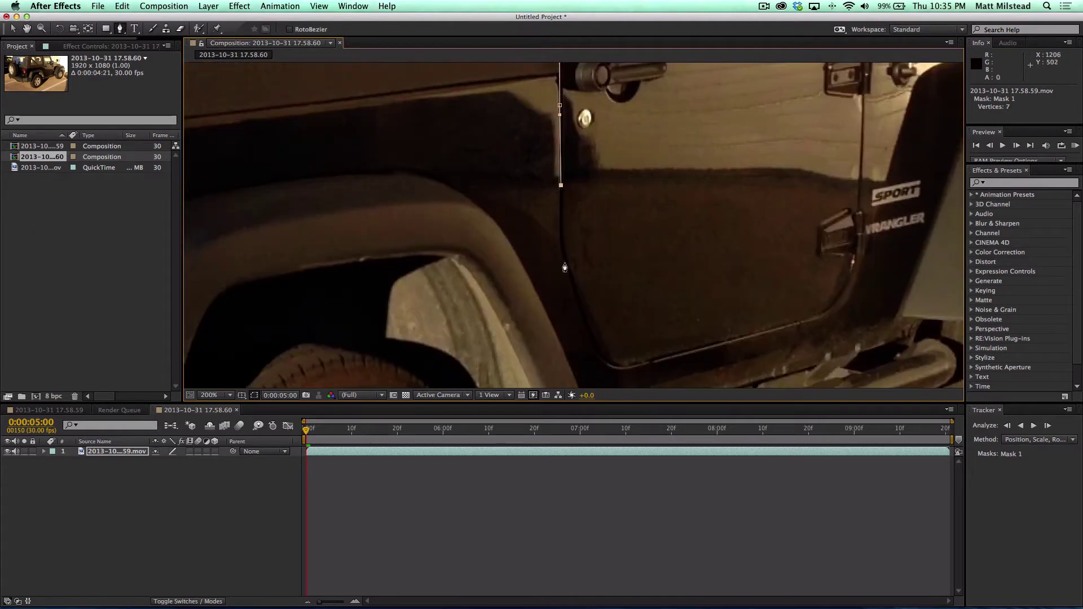
Curve the mask around the lower rear corner, along the bottom, to the front corner at 400%.
left_click_drag(566, 263, 573, 279)
left_click(584, 316)
left_click_drag(600, 366, 554, 291)
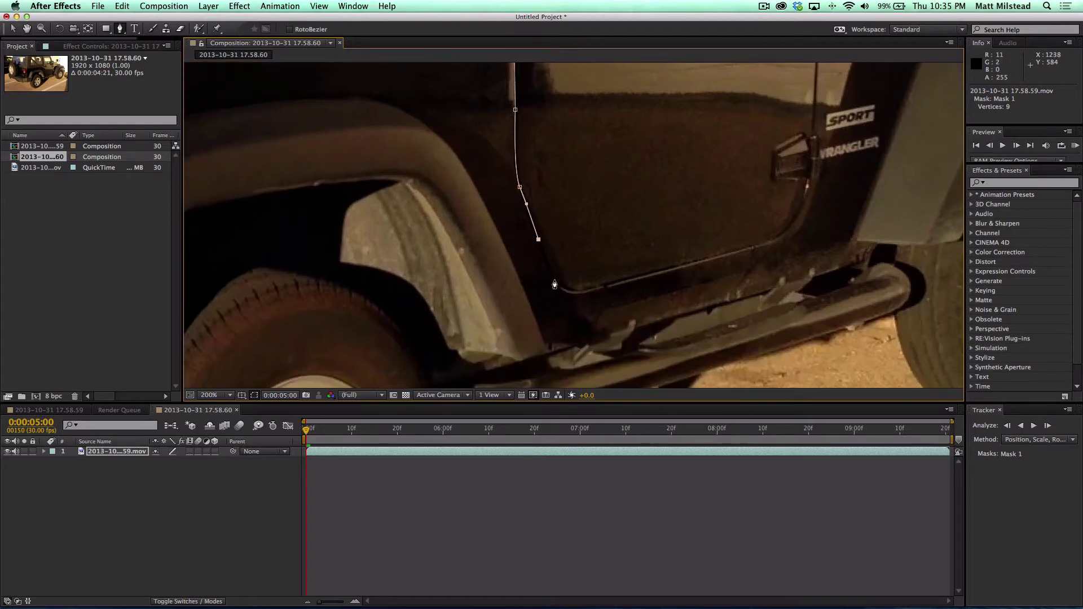
left_click(554, 279)
left_click_drag(589, 293, 621, 287)
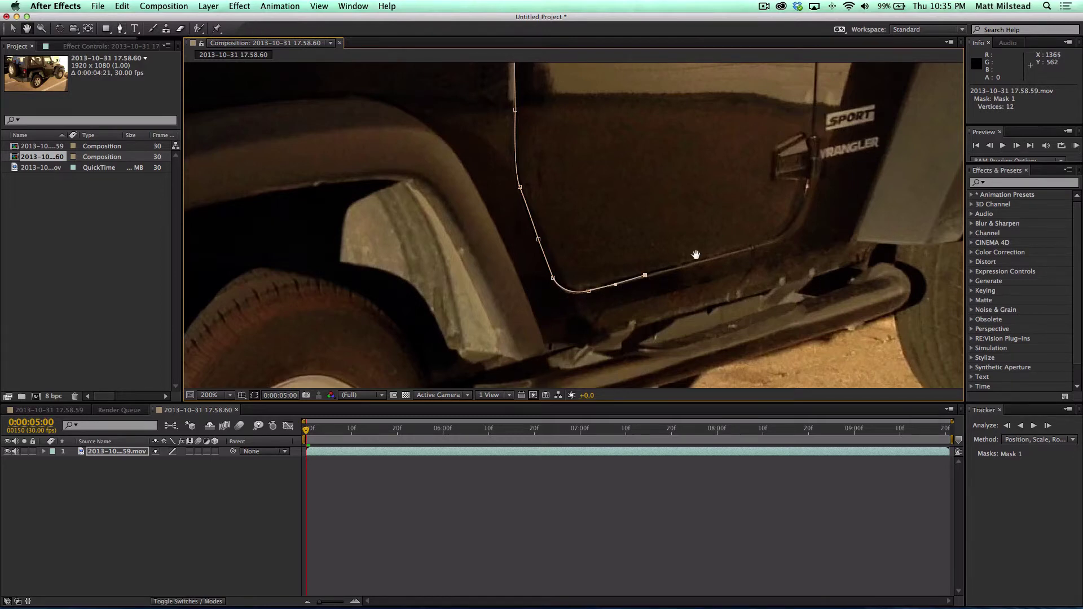
left_click_drag(734, 254, 599, 281)
left_click(611, 274)
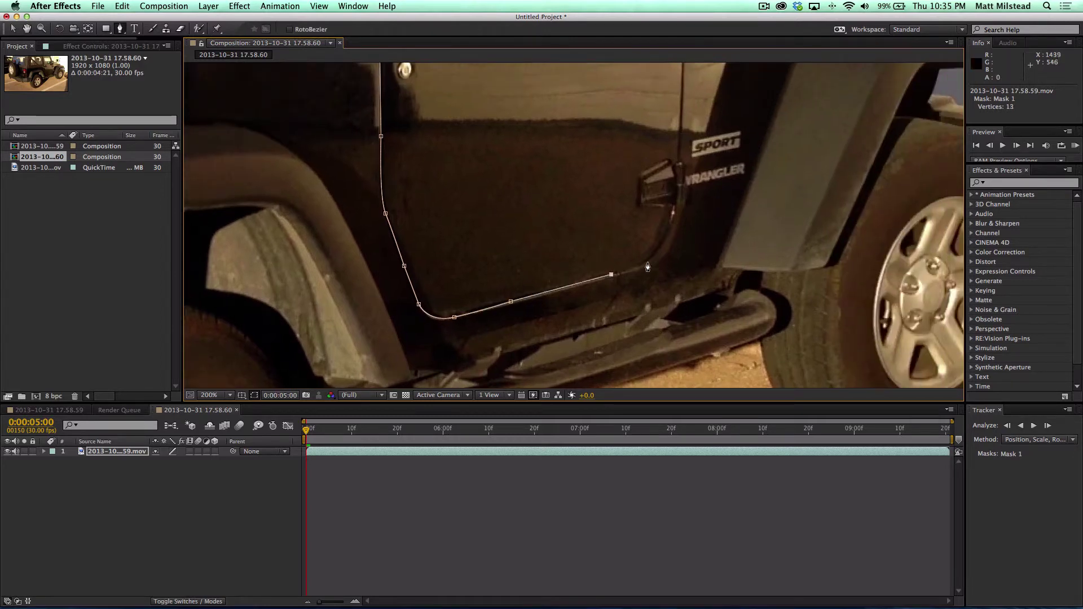
left_click_drag(658, 255, 662, 241)
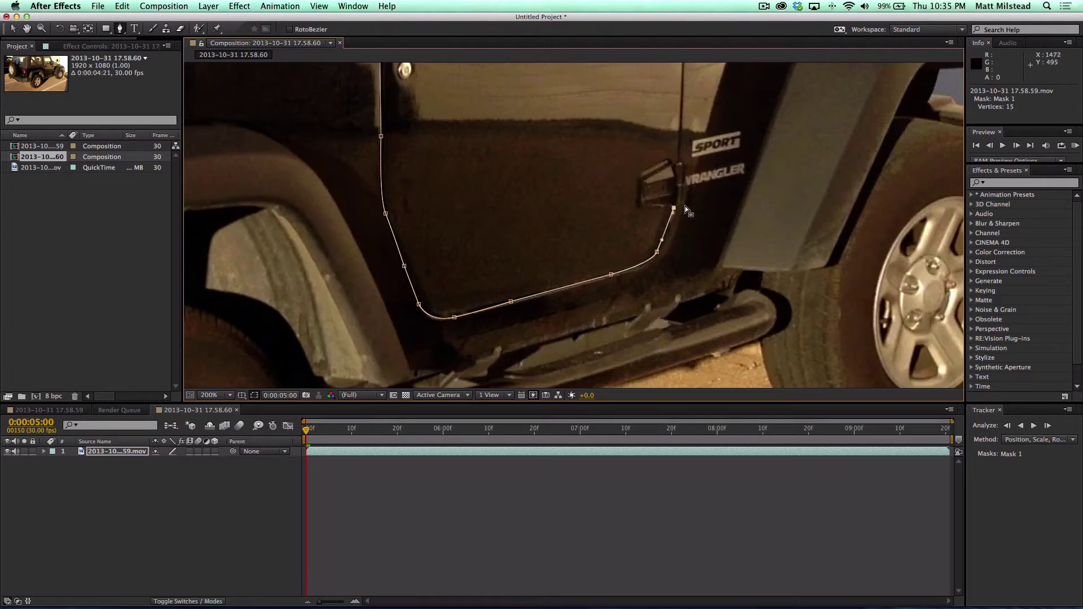
key("period")
left_click_drag(779, 201, 557, 242)
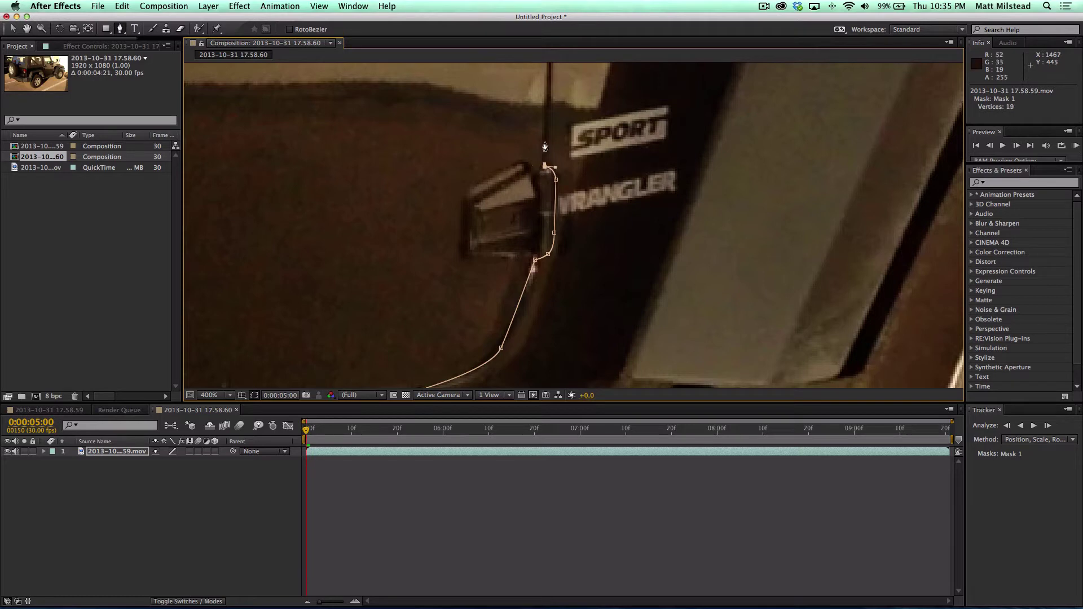
Trace the mask up the door's front edge around the hinge to the mirror mount.
left_click(546, 145)
left_click_drag(546, 126, 547, 278)
left_click_drag(550, 189, 547, 175)
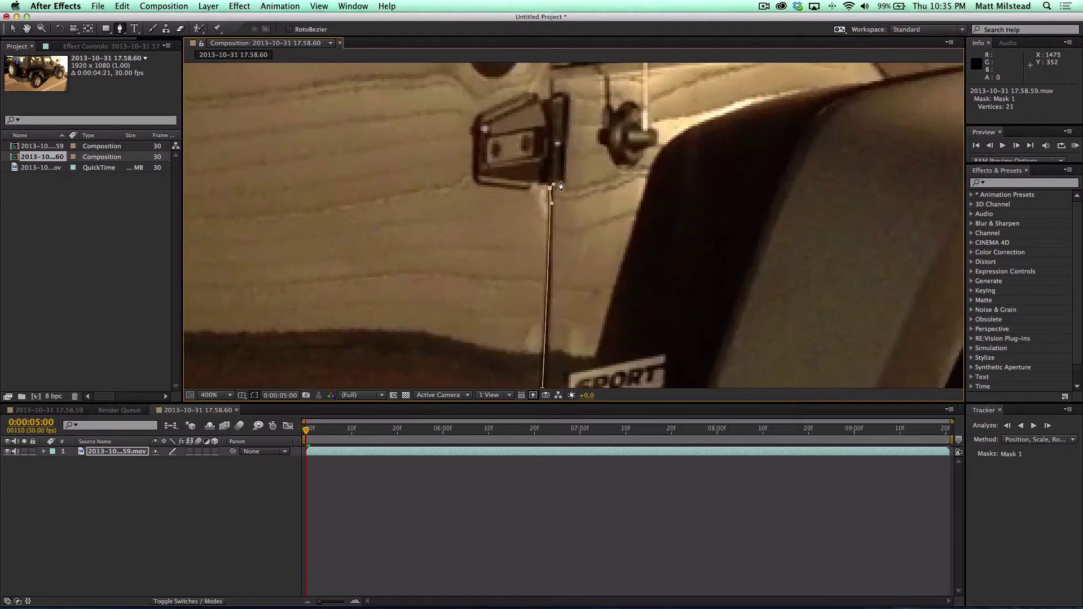
left_click(561, 185)
left_click_drag(573, 145, 579, 237)
left_click(573, 192)
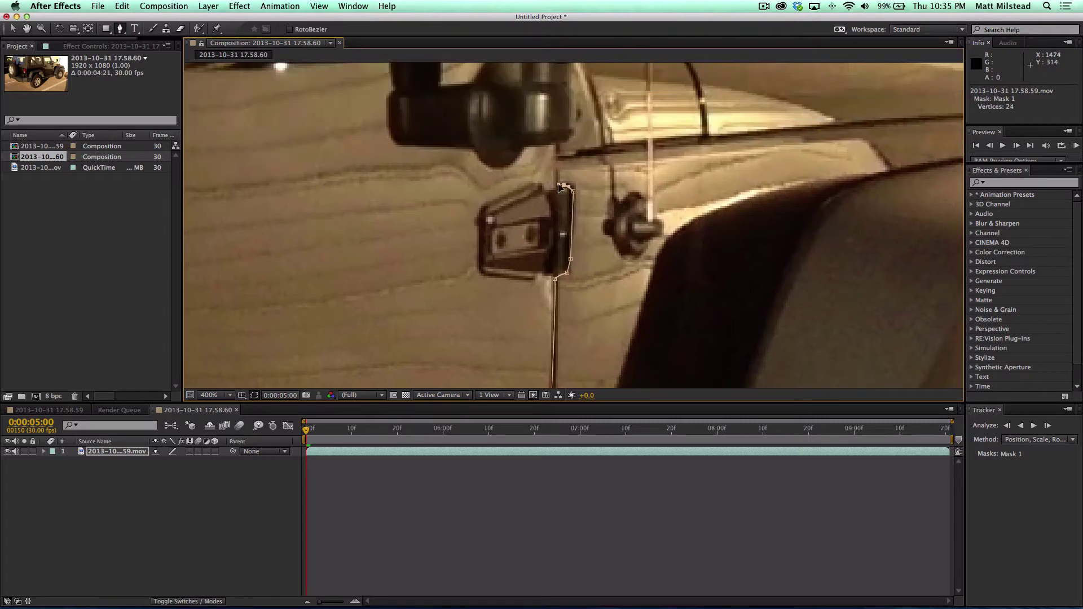
left_click(557, 186)
left_click(557, 176)
left_click(557, 146)
Outline the mirror's base, arm and back with curved mask points.
left_click_drag(525, 153, 617, 221)
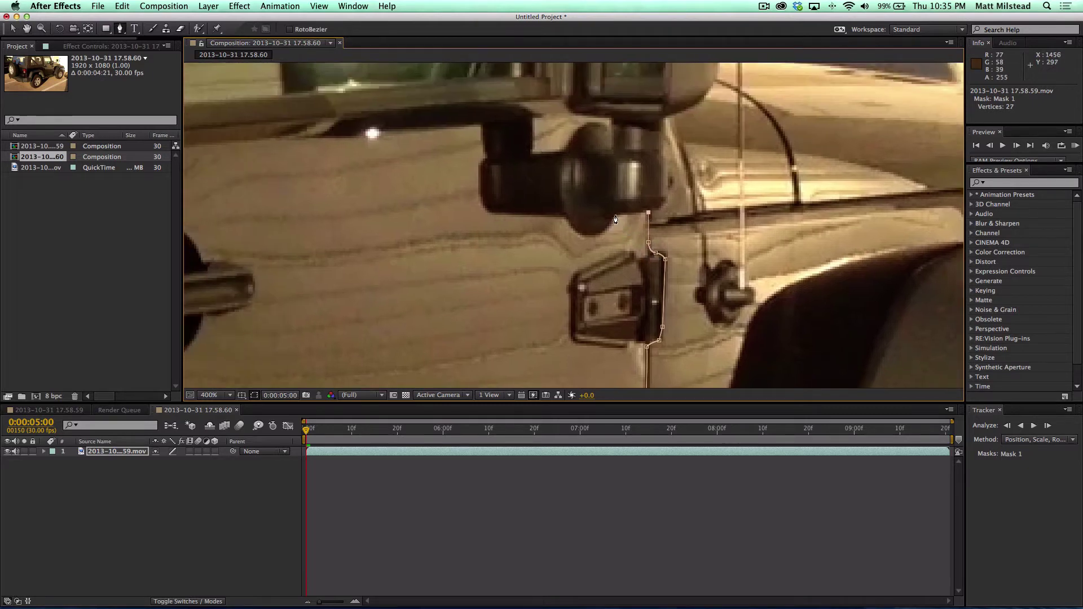
left_click(615, 218)
left_click(597, 234)
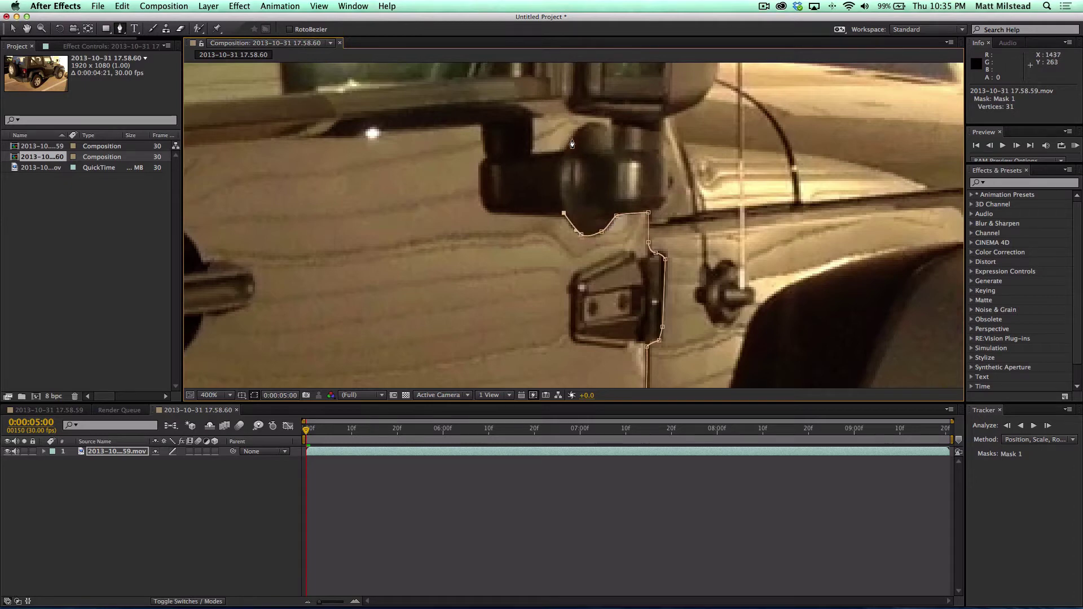
left_click_drag(572, 139, 592, 123)
left_click(611, 120)
left_click(575, 119)
left_click_drag(576, 107, 595, 180)
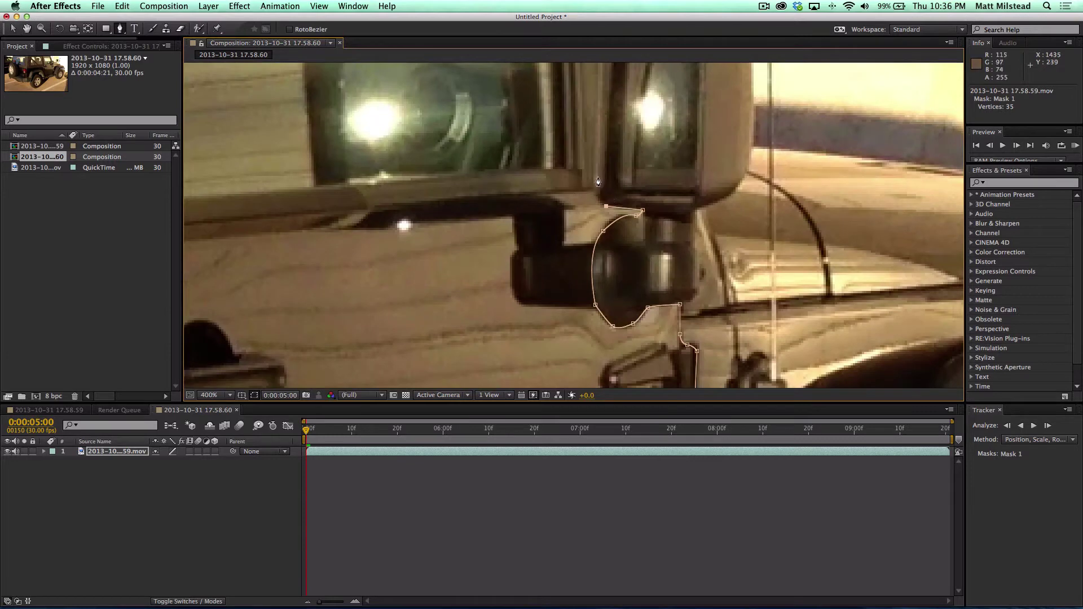
left_click(597, 148)
scroll(599, 169, "up", 5)
left_click(599, 173)
left_click_drag(619, 146, 631, 146)
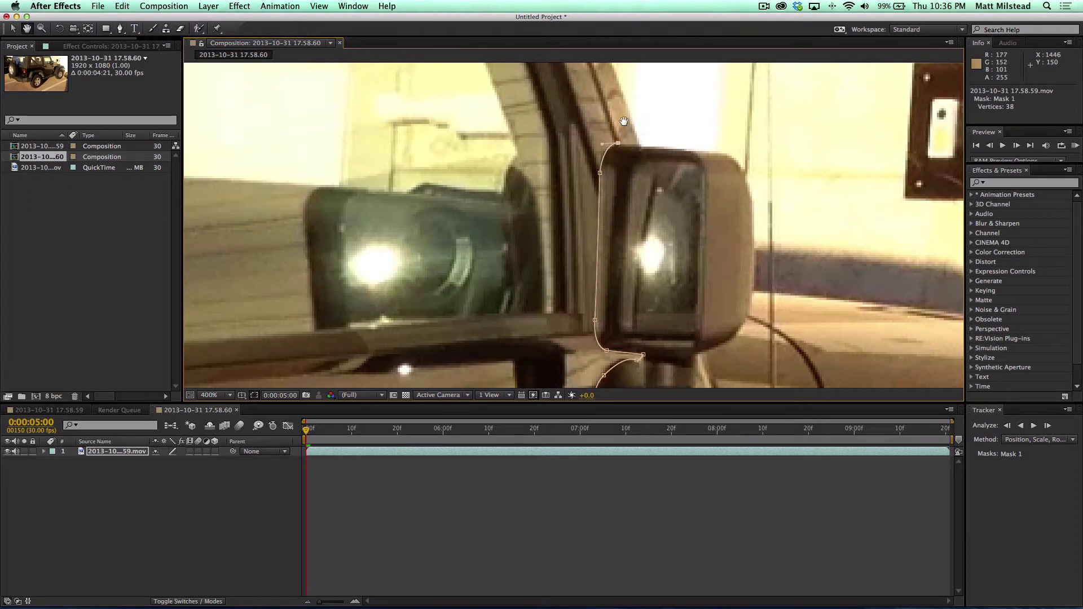
scroll(621, 145, "up", 5)
Extend the mask up the window frame and along the door's top edge.
left_click(670, 190)
left_click_drag(670, 190, 736, 322)
left_click(684, 189)
left_click_drag(676, 146, 724, 205)
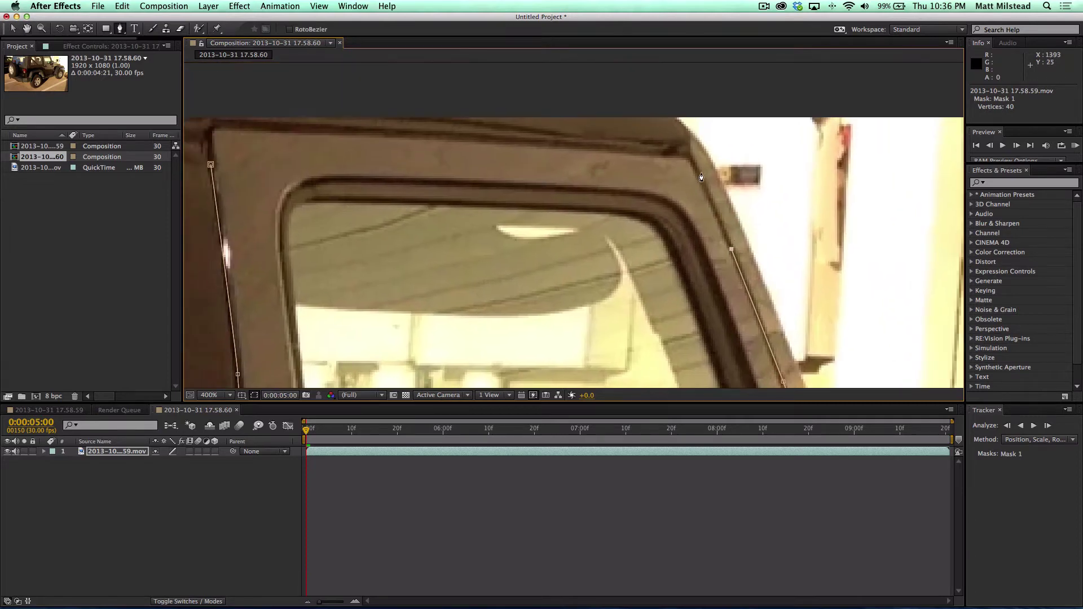
left_click(691, 158)
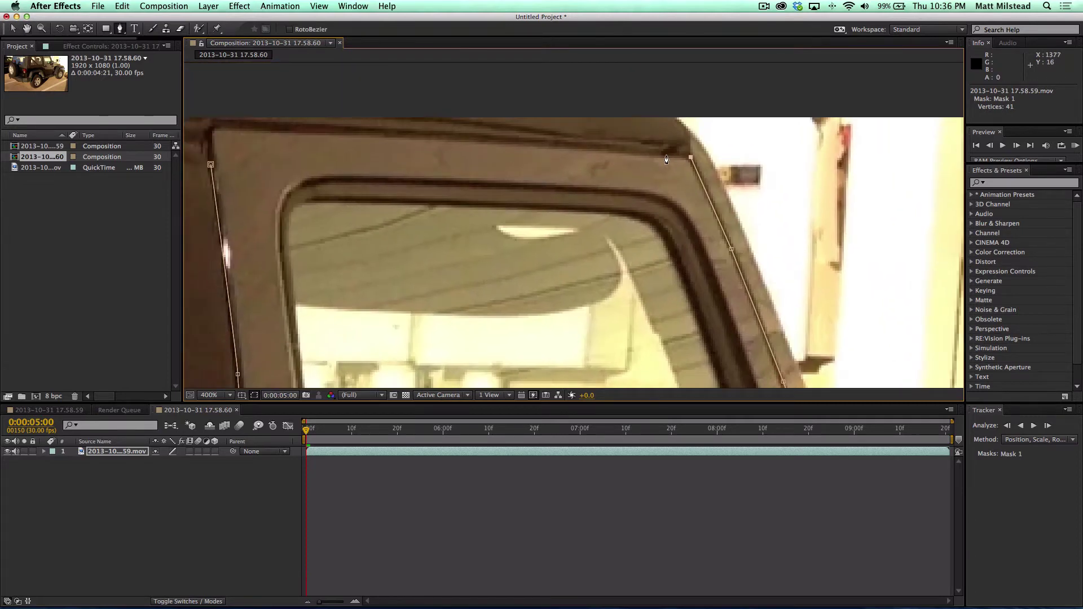
left_click(599, 155)
left_click_drag(502, 157, 669, 172)
left_click(635, 154)
left_click(513, 146)
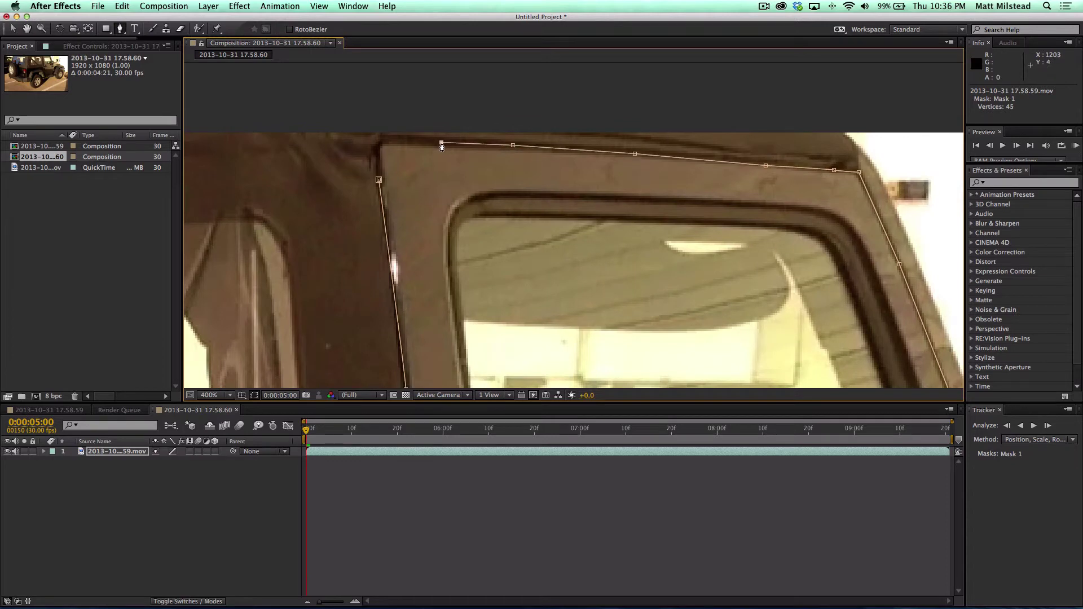
Close Mask 1 at its first point and zoom back out to 100%.
left_click(380, 180)
key("comma")
key("comma")
key("comma")
key("comma")
key("comma")
key("comma")
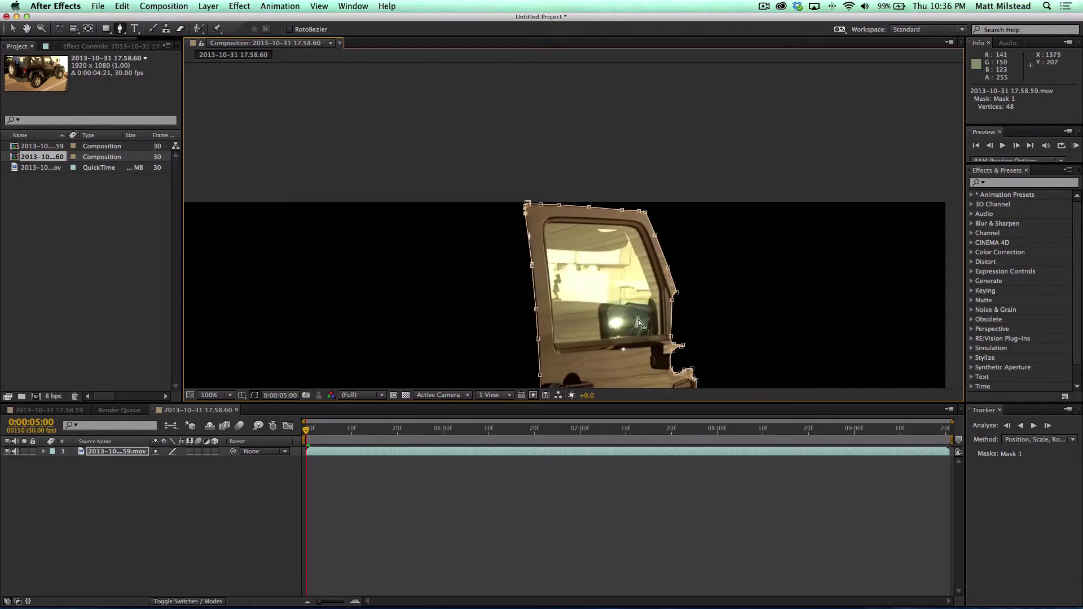
key("h")
left_click_drag(605, 327, 565, 280)
key("g")
key("period")
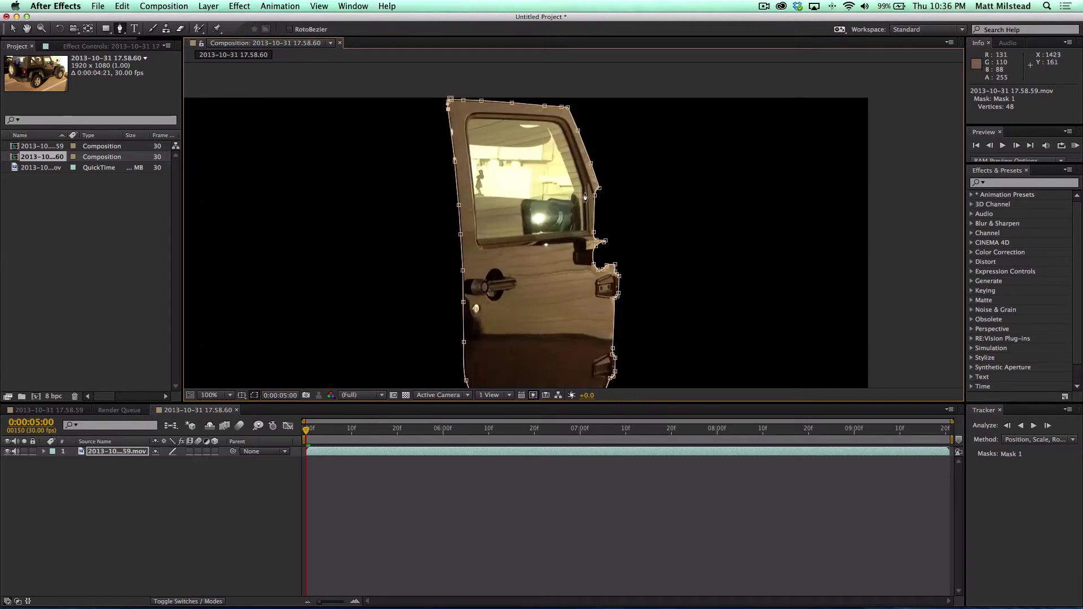
Set Mask 1's mode to None so the full frame shows, and select Mask 1.
left_click(412, 485)
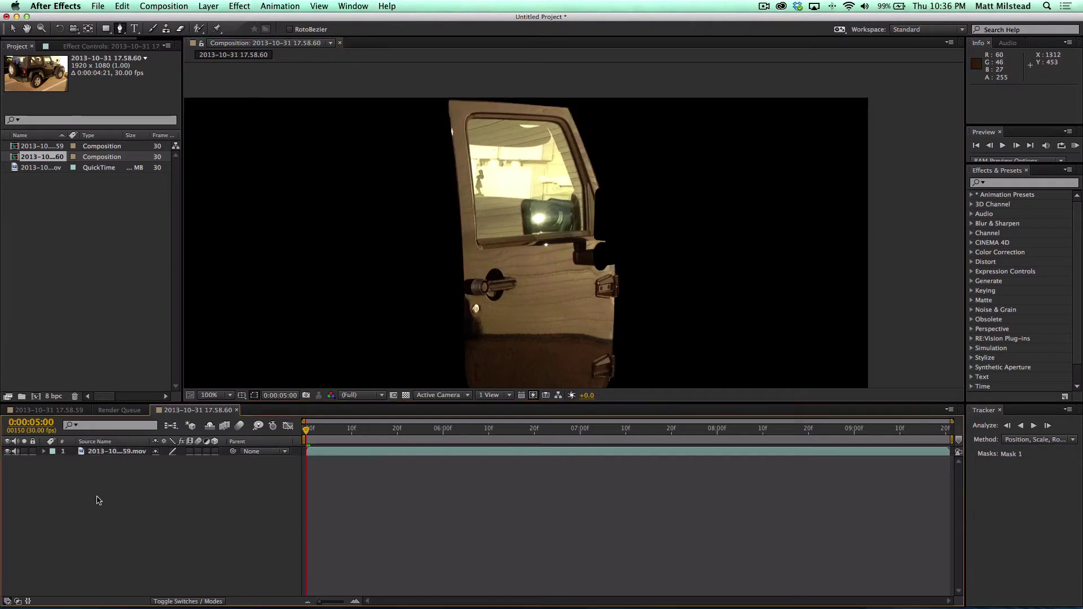
left_click(99, 451)
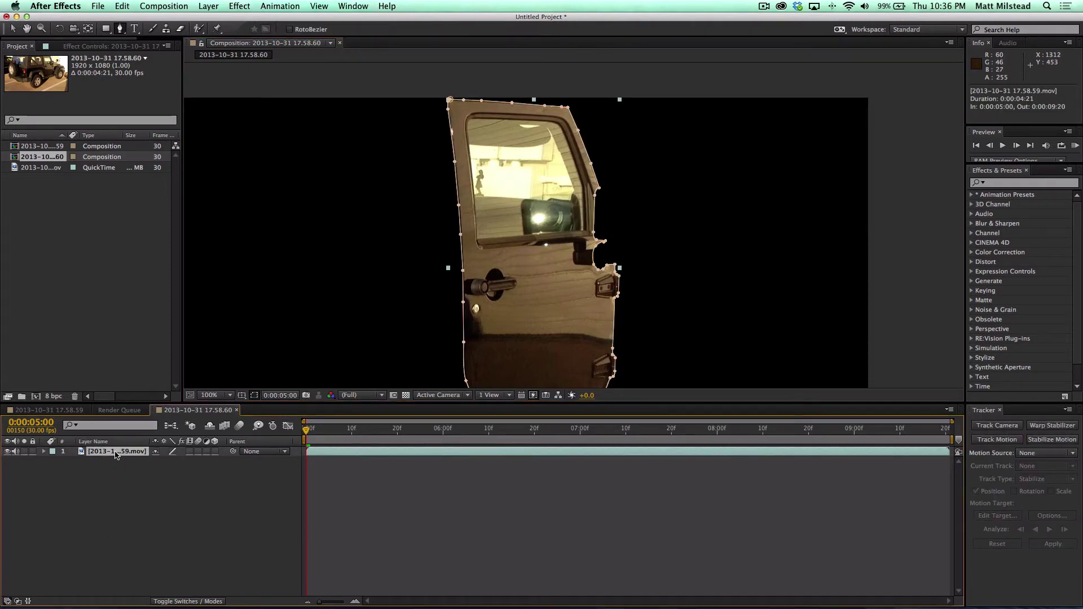
key("m")
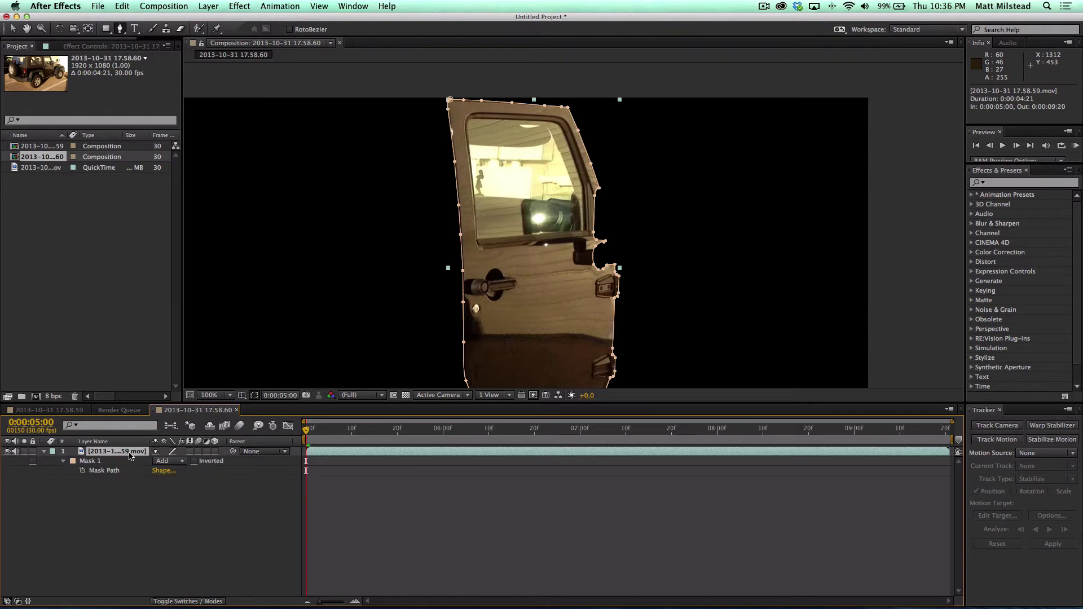
left_click(172, 461)
left_click(172, 466)
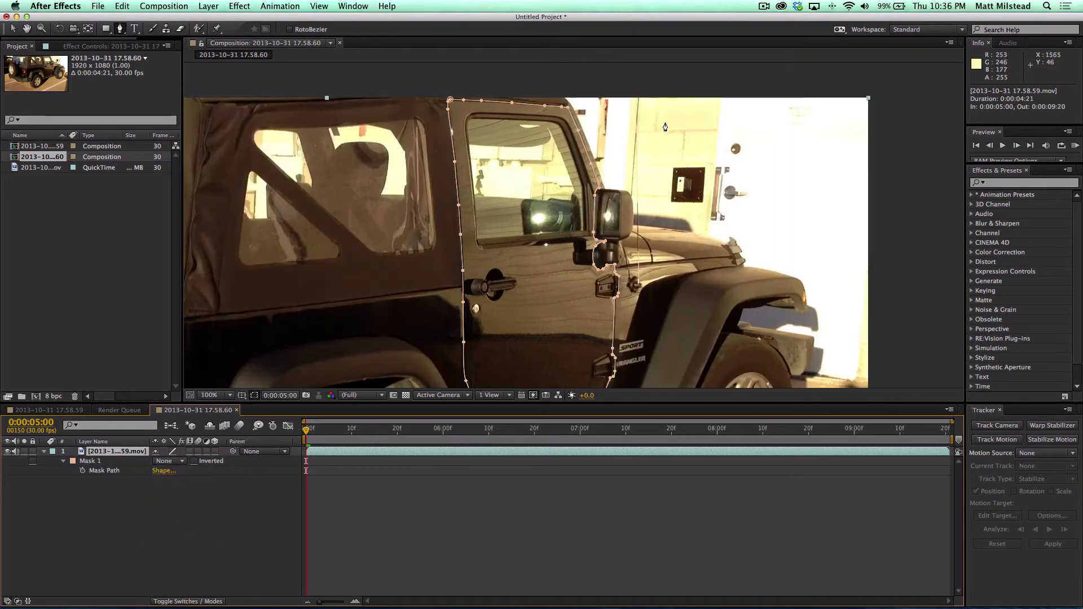
left_click(120, 540)
left_click(116, 453)
left_click(91, 461)
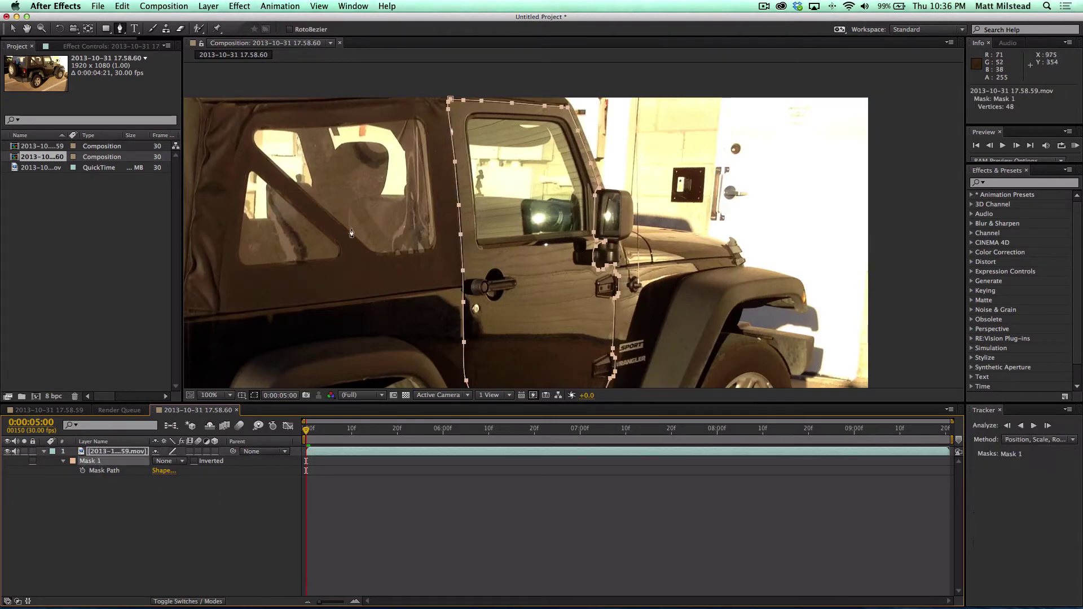
left_click(282, 5)
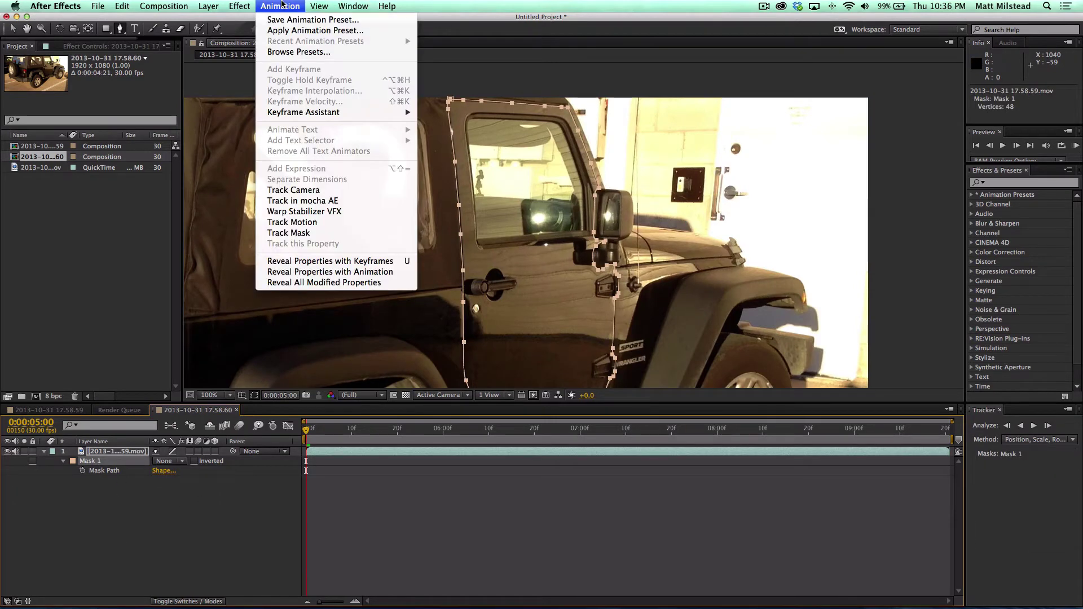
Load Mask 1 into the mask tracker via Track Mask and check the tracking method.
left_click(346, 236)
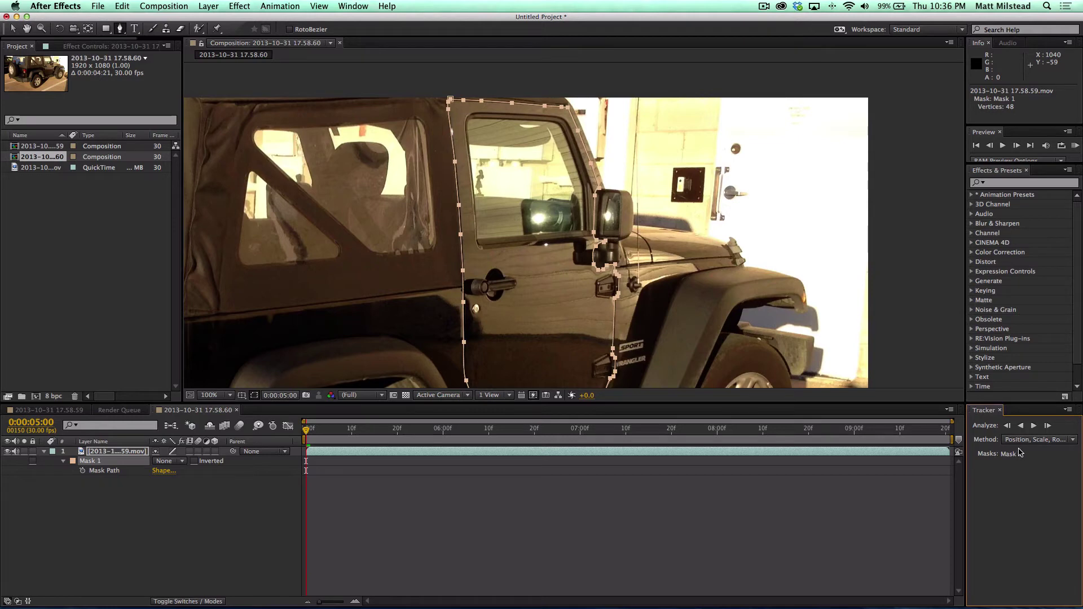
left_click(1023, 441)
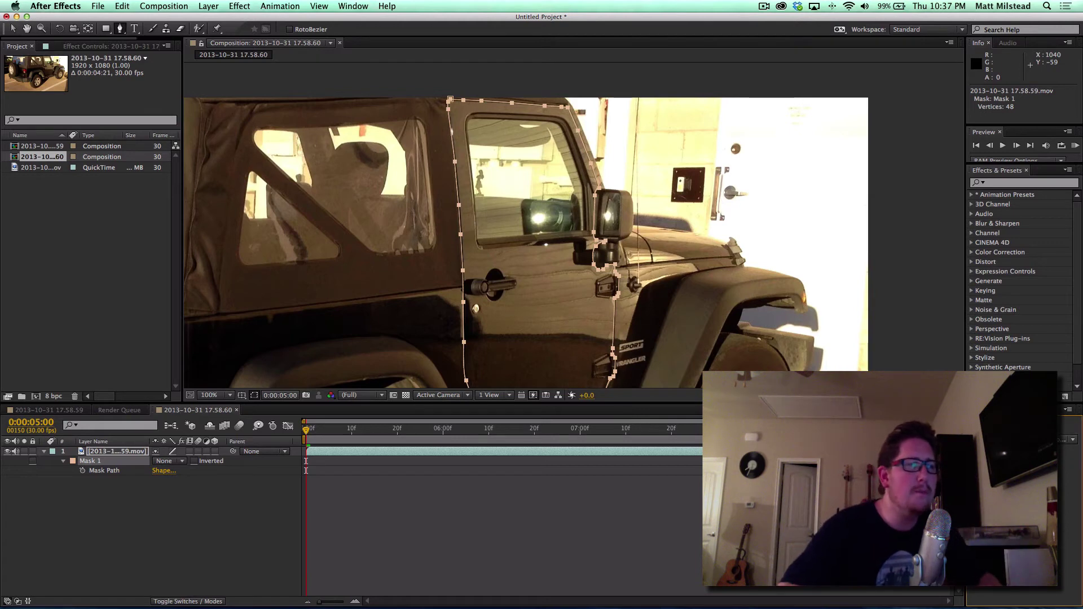
End the work area at 07:00, return to 05:00, and select Mask 1.
left_click(581, 432)
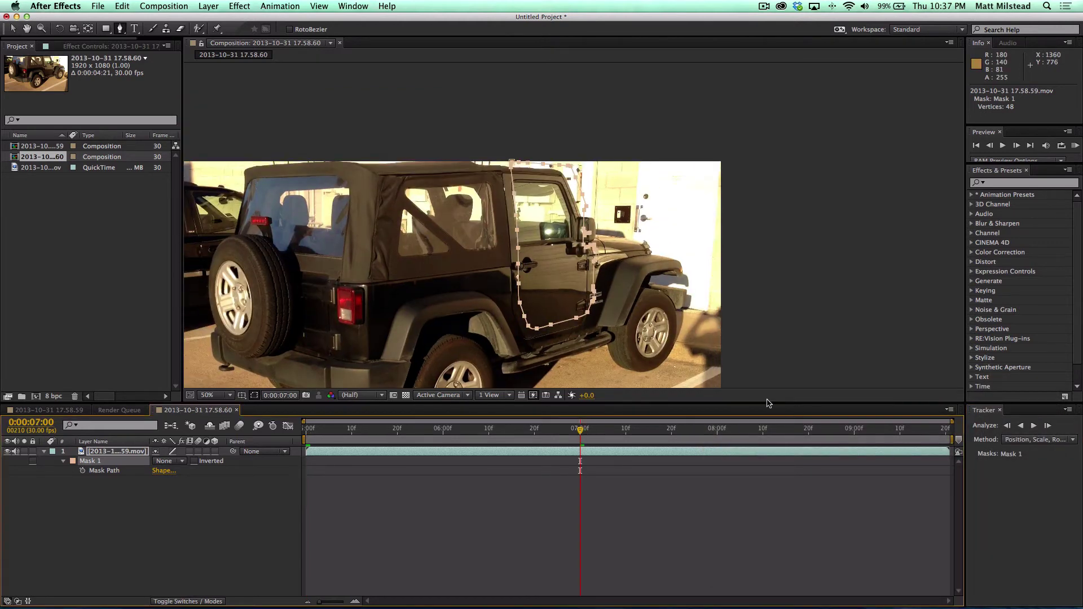
key("n")
left_click(544, 513)
key("Home")
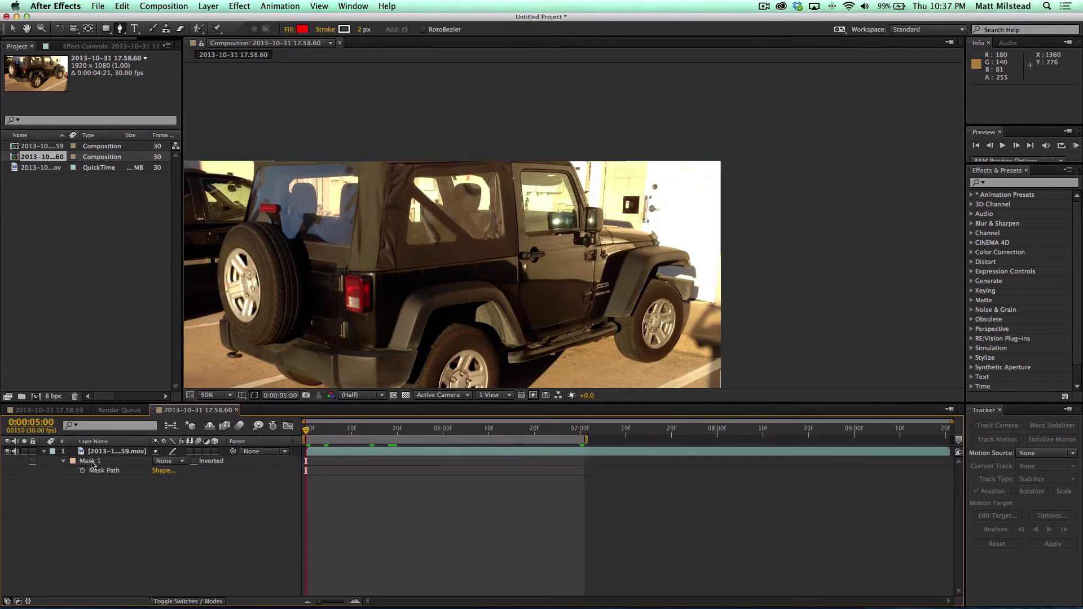
left_click(91, 463)
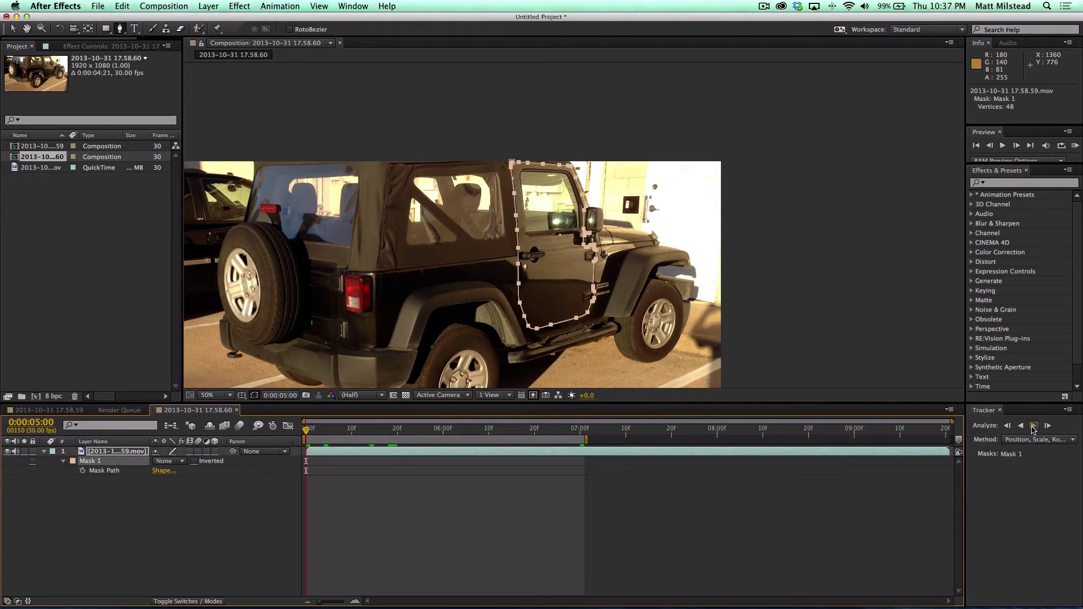
Track Mask 1 forward from 05:00, stopping at 07:14, and scrub to check the path.
left_click(1034, 428)
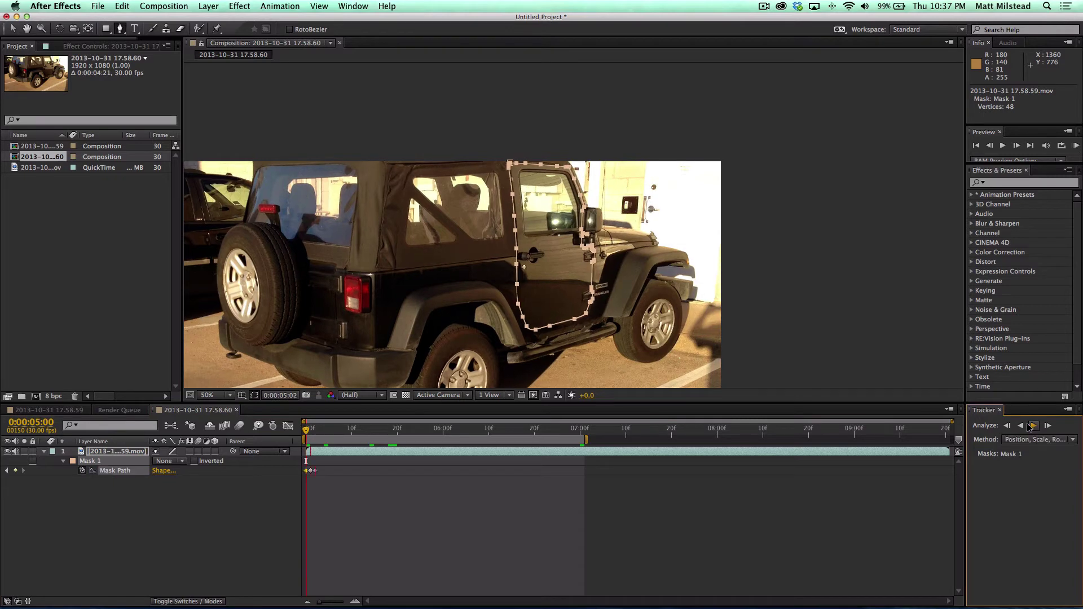
left_click(1032, 426)
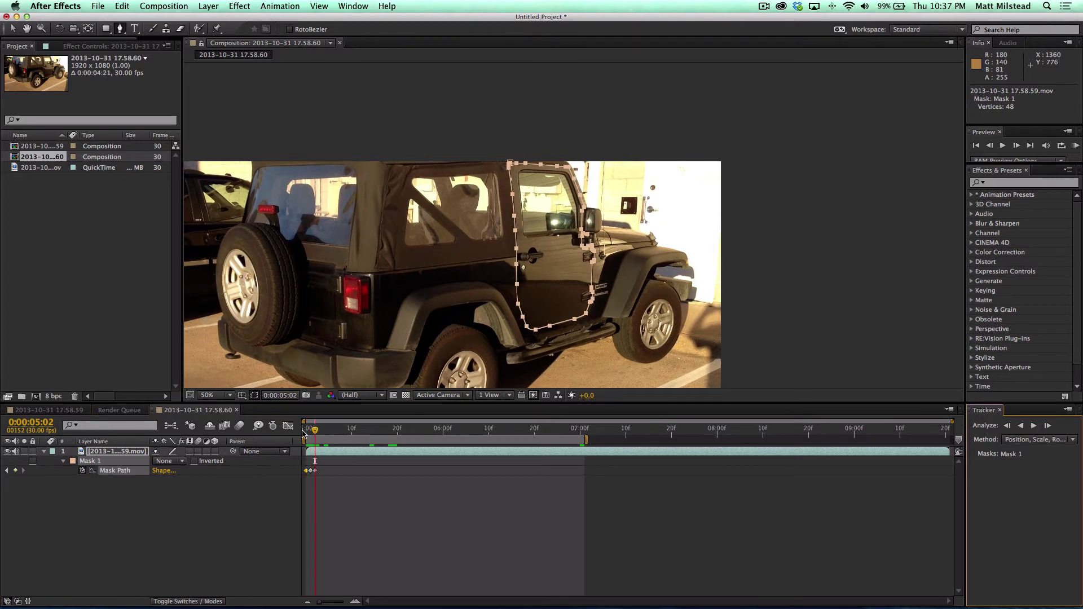
left_click_drag(315, 432, 285, 433)
left_click(1034, 428)
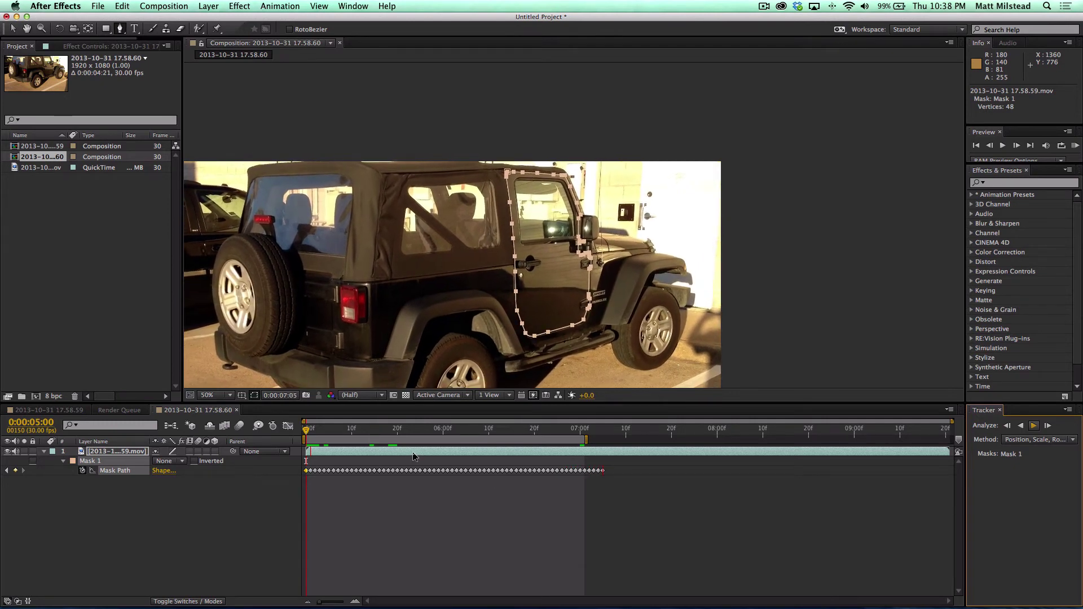
left_click(1034, 427)
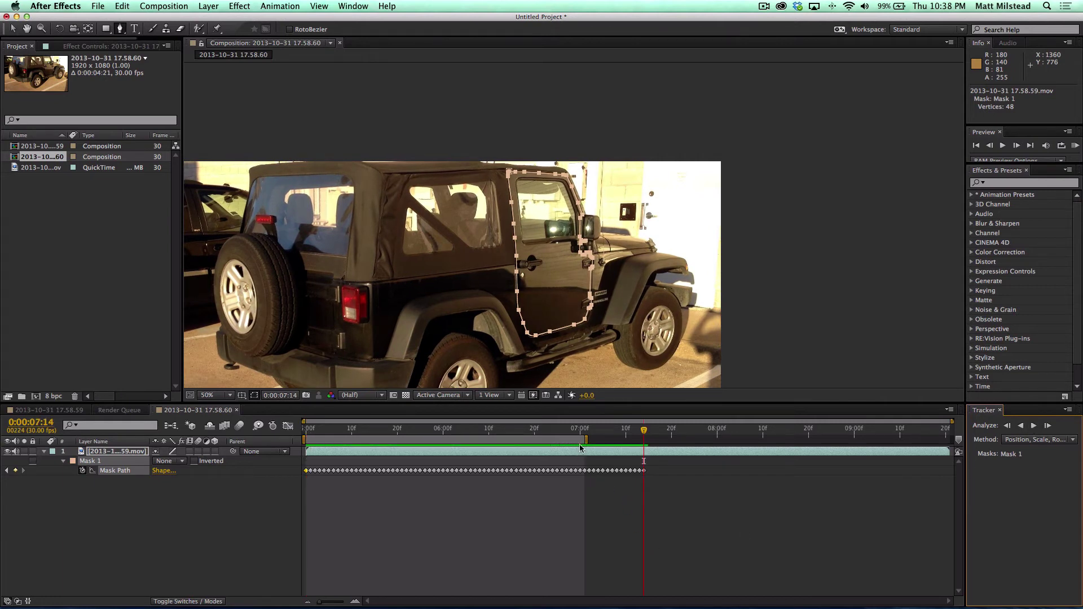
mouse_move(571, 432)
left_mouse_down()
mouse_move(299, 425)
mouse_move(580, 431)
mouse_move(392, 431)
mouse_move(571, 432)
left_mouse_up()
Duplicate the tracked Jeep layer with Cmd+D.
left_click(167, 528)
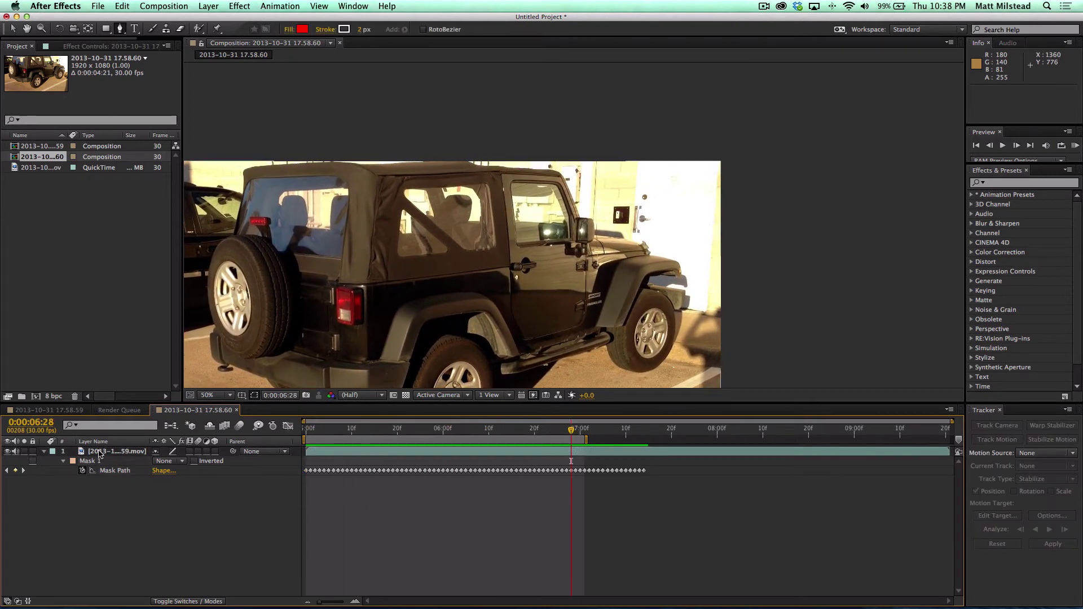
left_click(95, 441)
left_click(101, 454)
key("super+d")
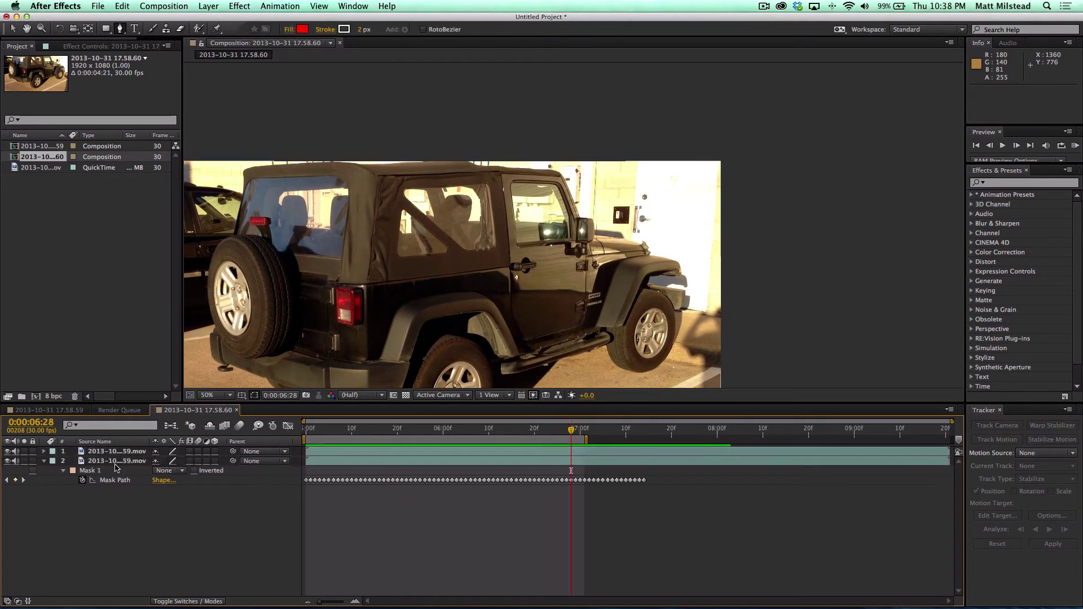
left_click(111, 463)
left_click(90, 471)
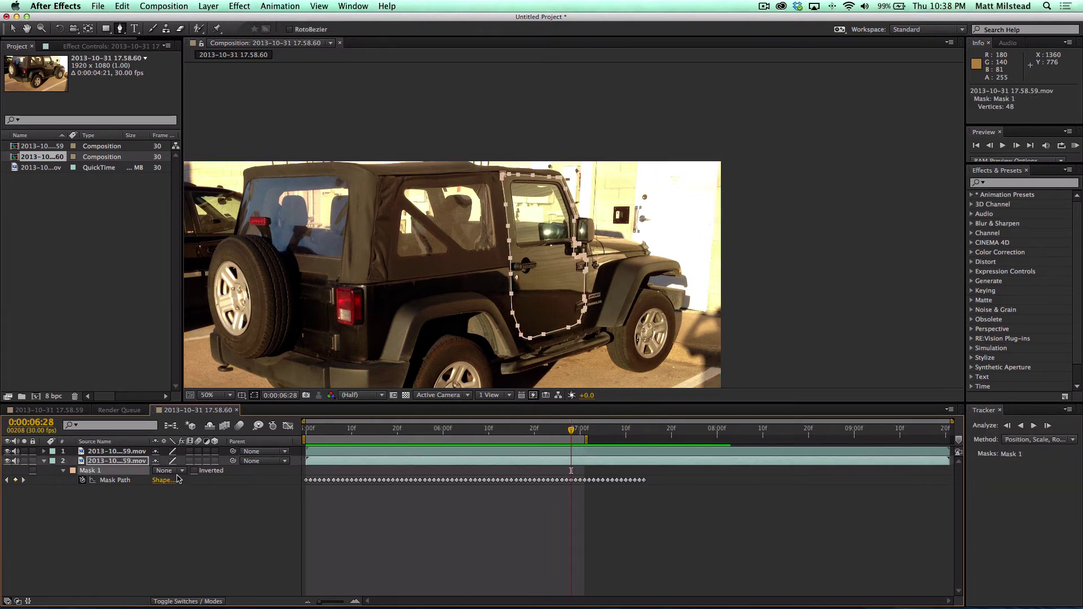
Set the top copy's Mask 1 mode to Add and toggle the lower layer to check the door cutout.
left_click(114, 453)
key("m")
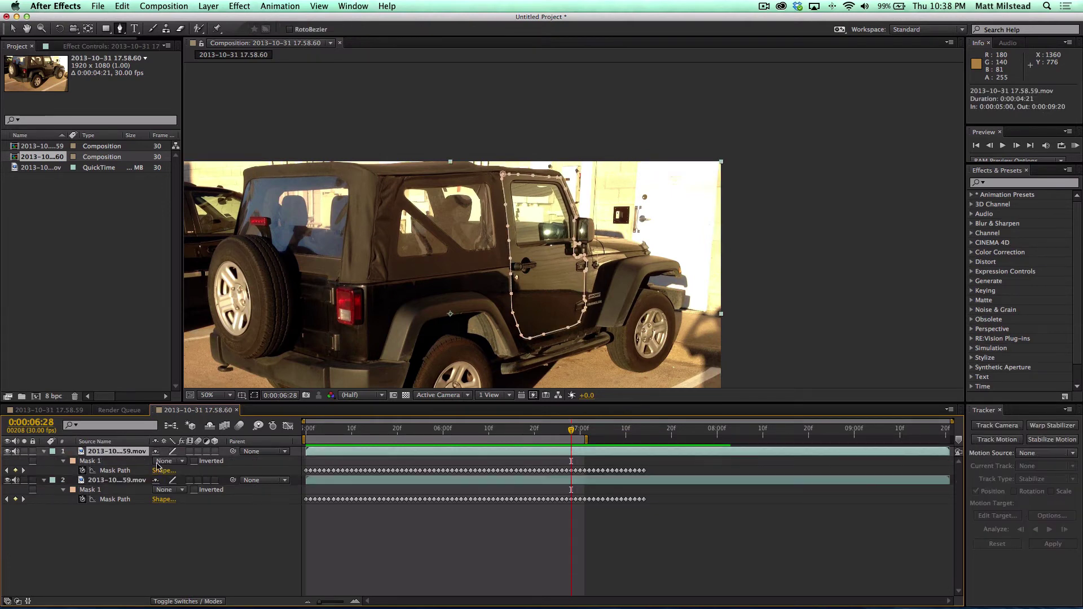
left_click(162, 462)
left_click(171, 483)
left_click(141, 536)
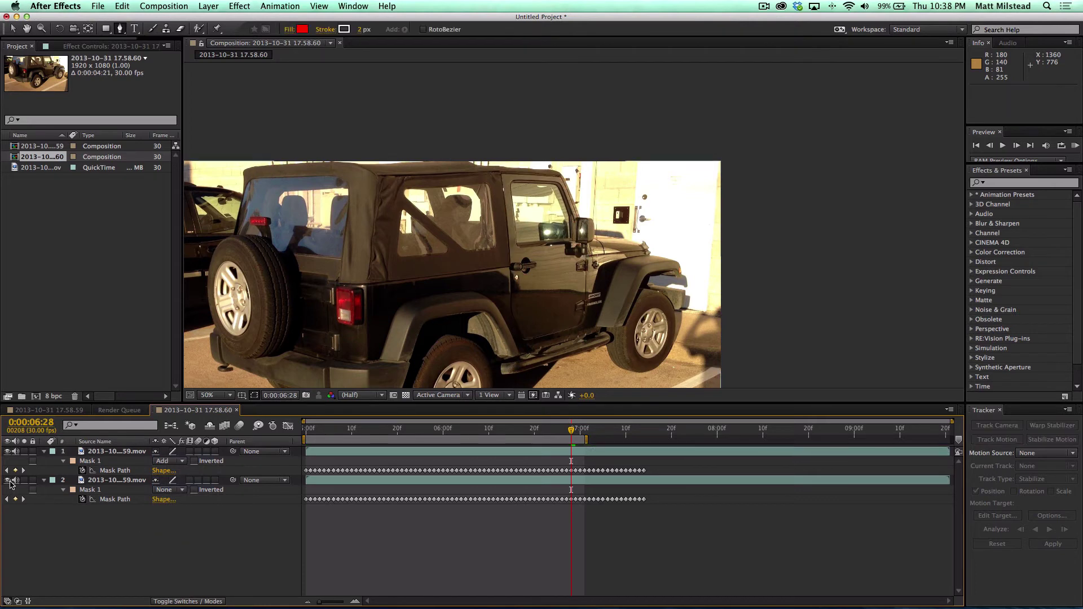
left_click(6, 480)
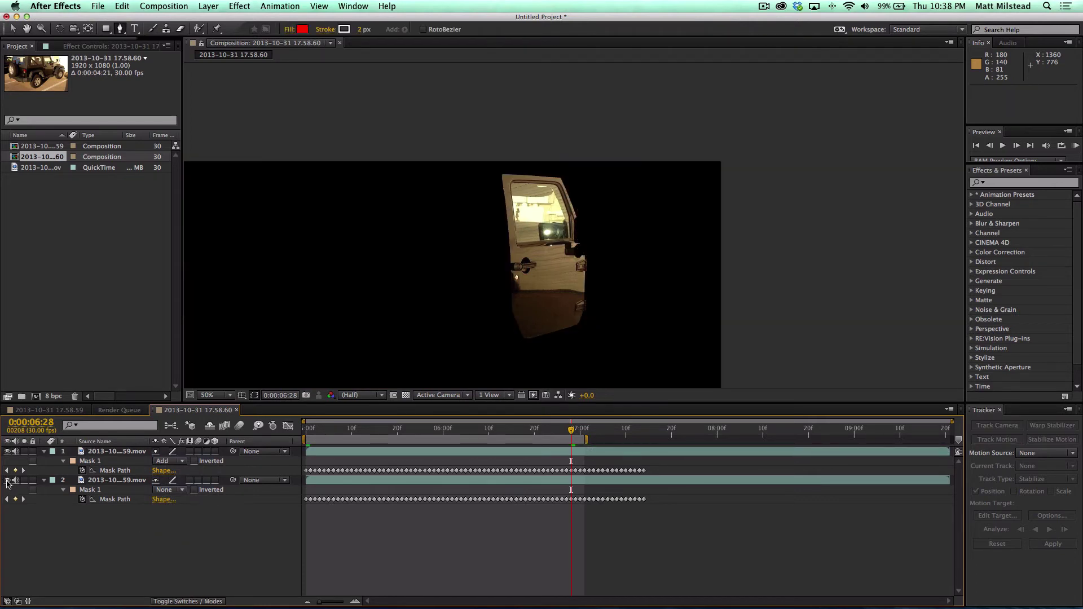
left_click(7, 480)
left_click(113, 452)
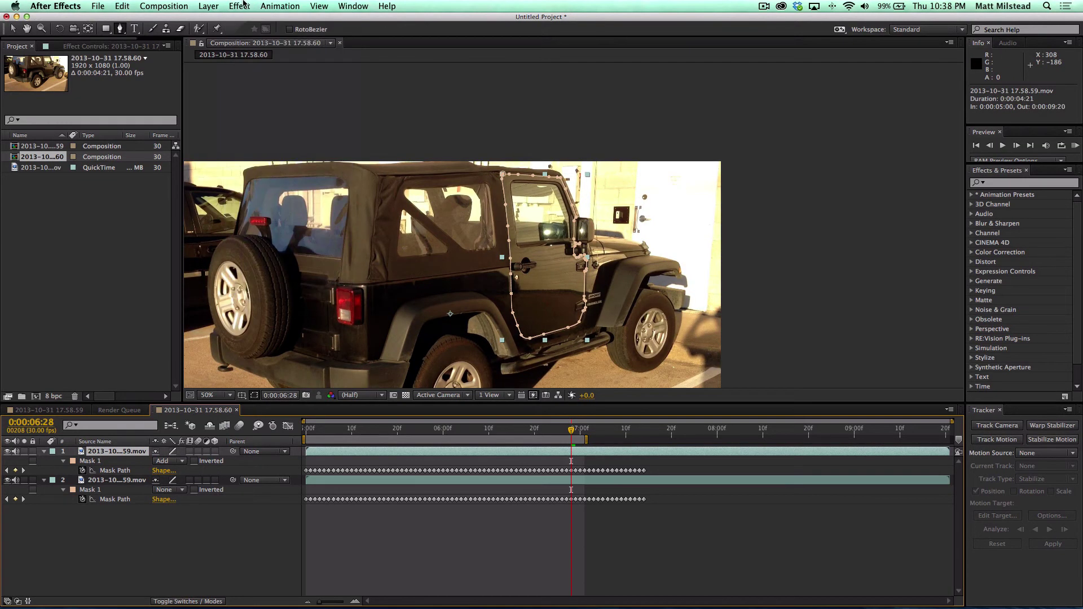
Apply Hue/Saturation to the top door layer with Master Hue 0x+61.0° and Lightness -20.
left_click(239, 5)
left_click(254, 33)
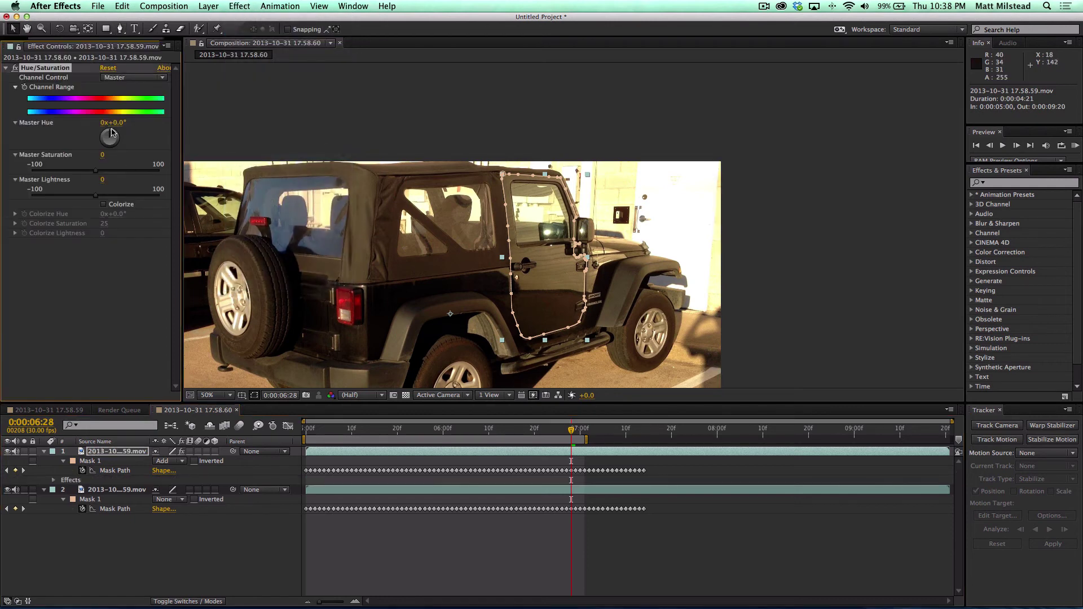
left_click_drag(117, 123, 149, 119)
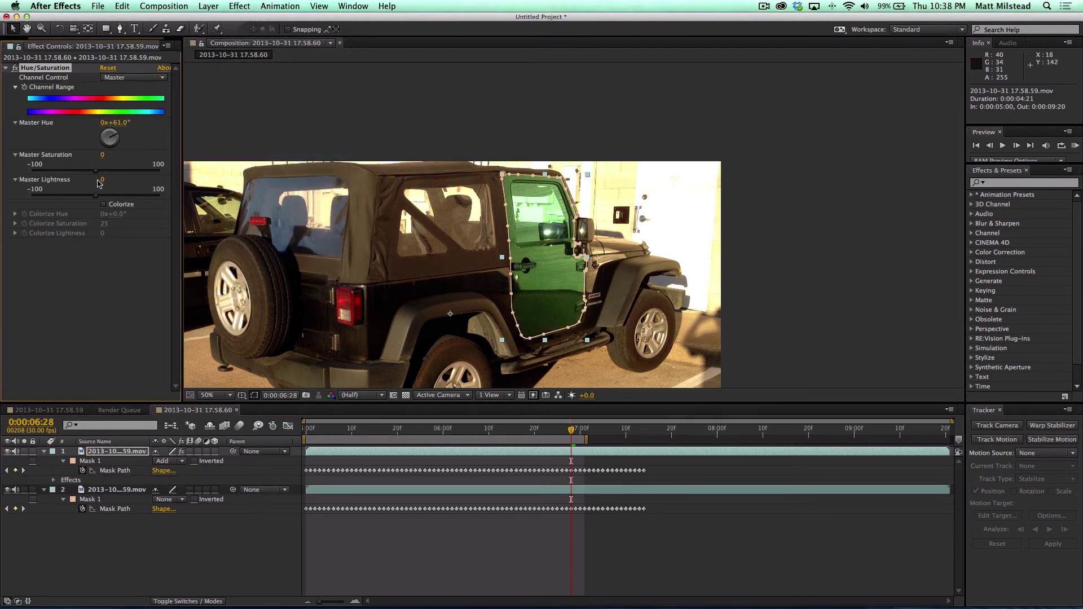
left_click_drag(97, 197, 83, 198)
left_click(390, 551)
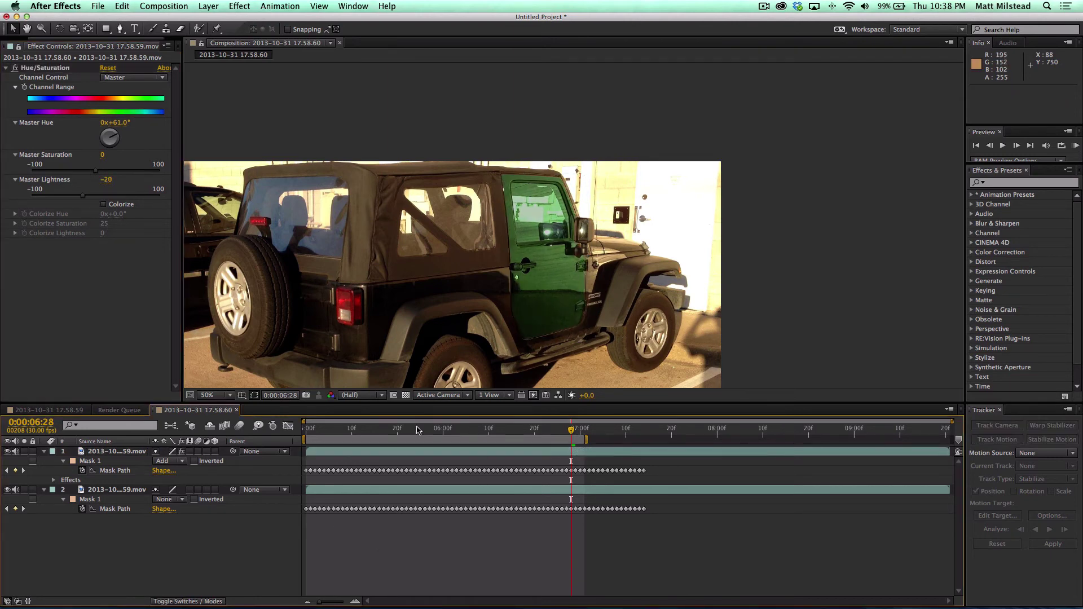
key("Home")
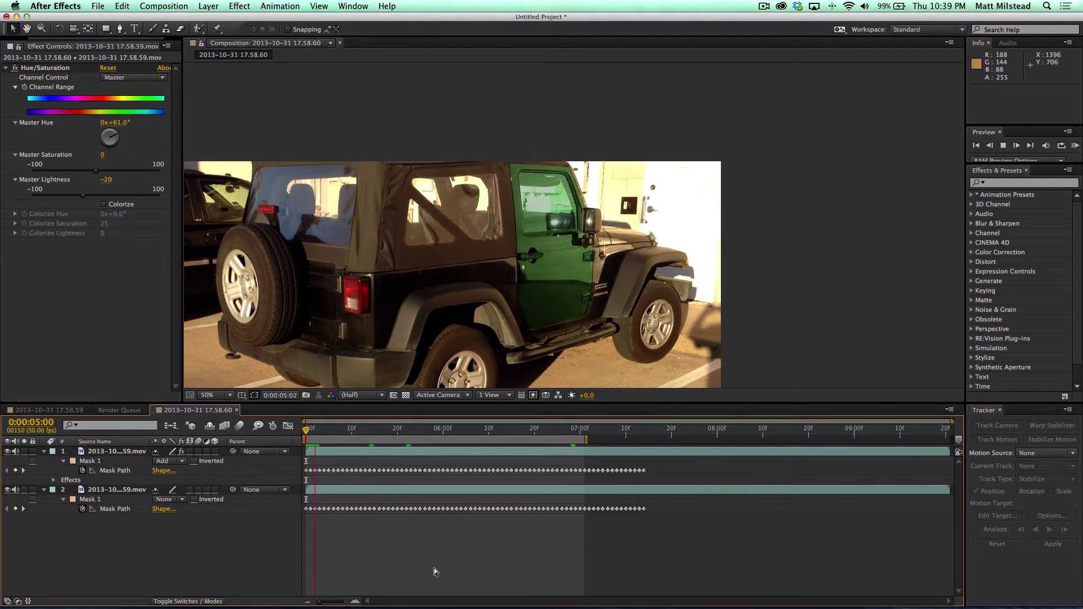
key("space")
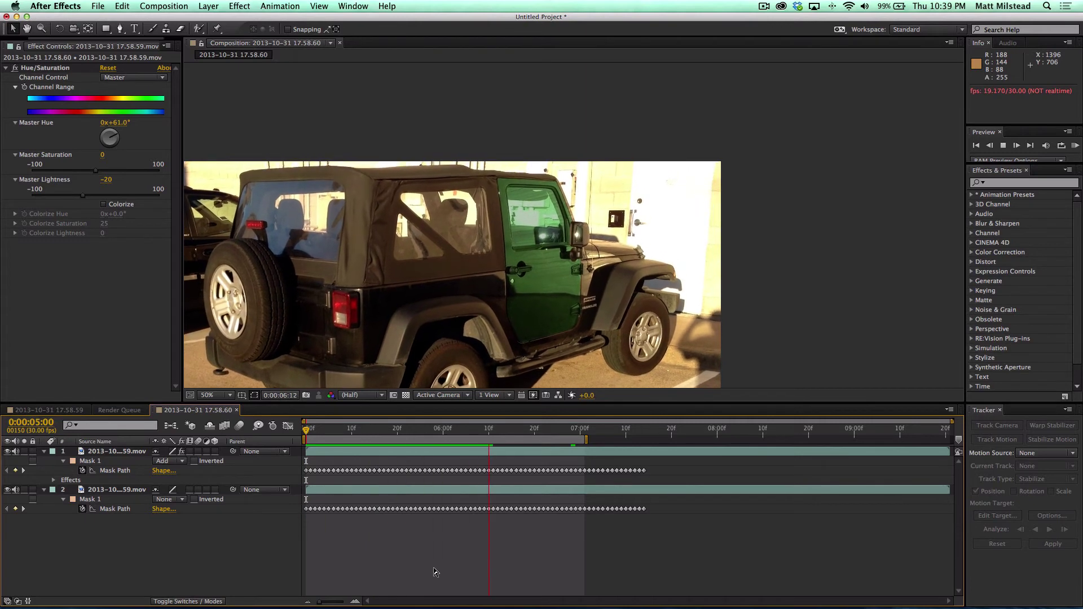